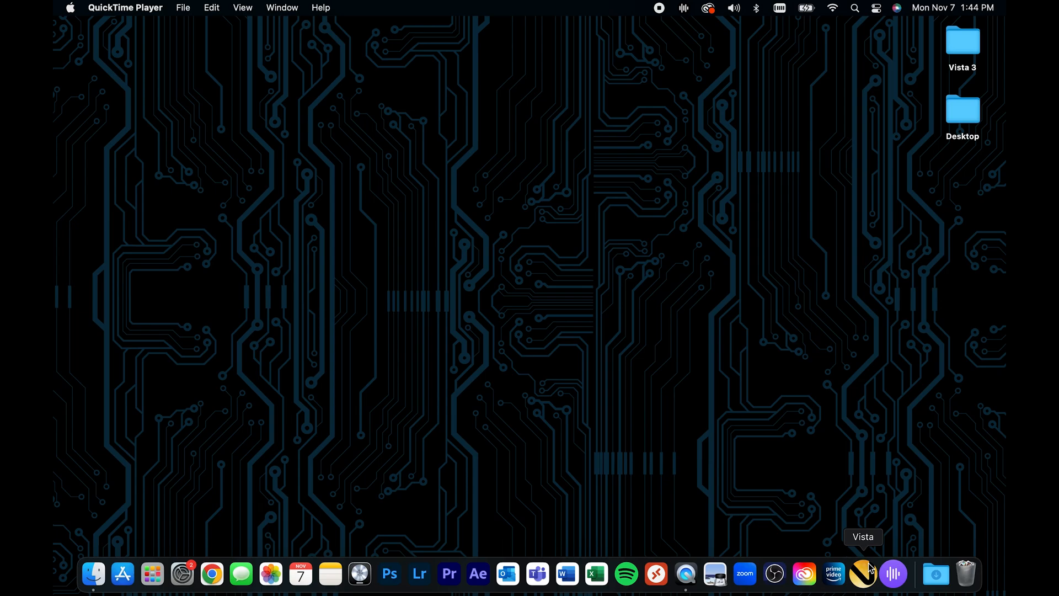
# Launch Vista, dismiss the licence dongle warning and create a new show named "Test Show 1"
pyautogui.click(869, 568)
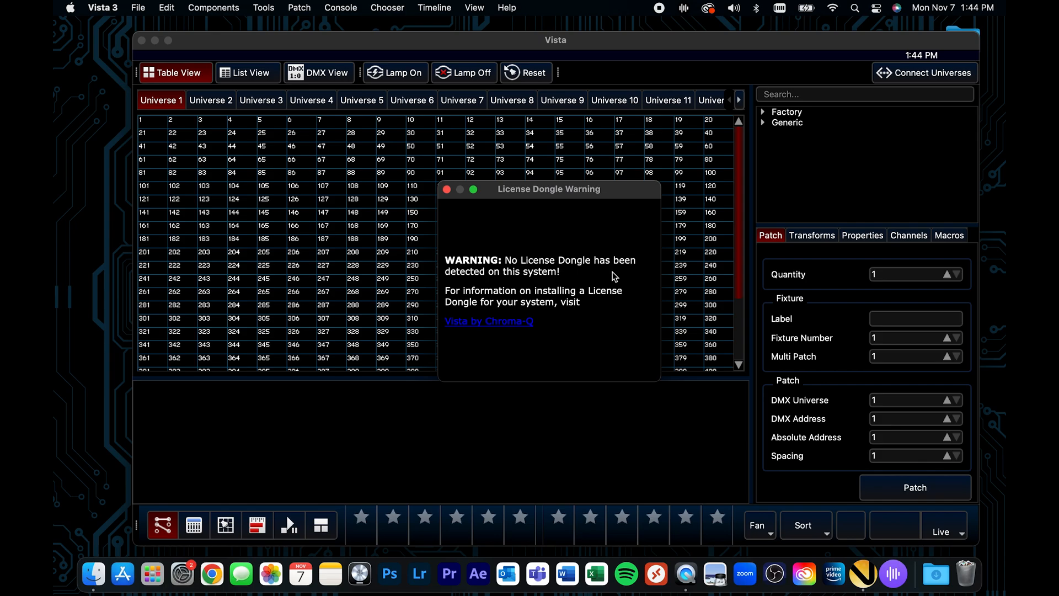
pyautogui.click(447, 190)
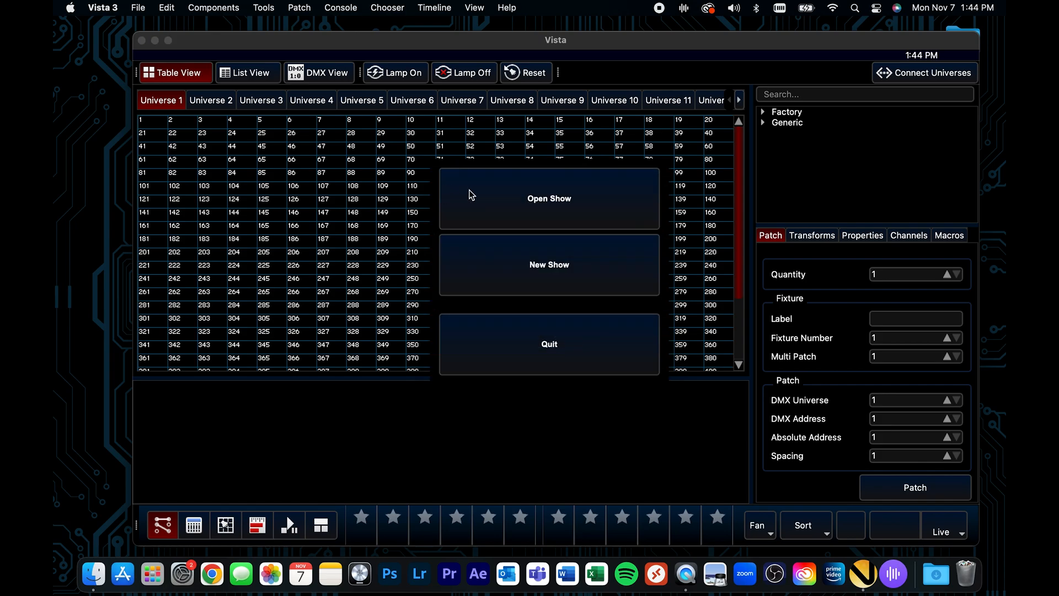
pyautogui.click(498, 270)
pyautogui.write('T')
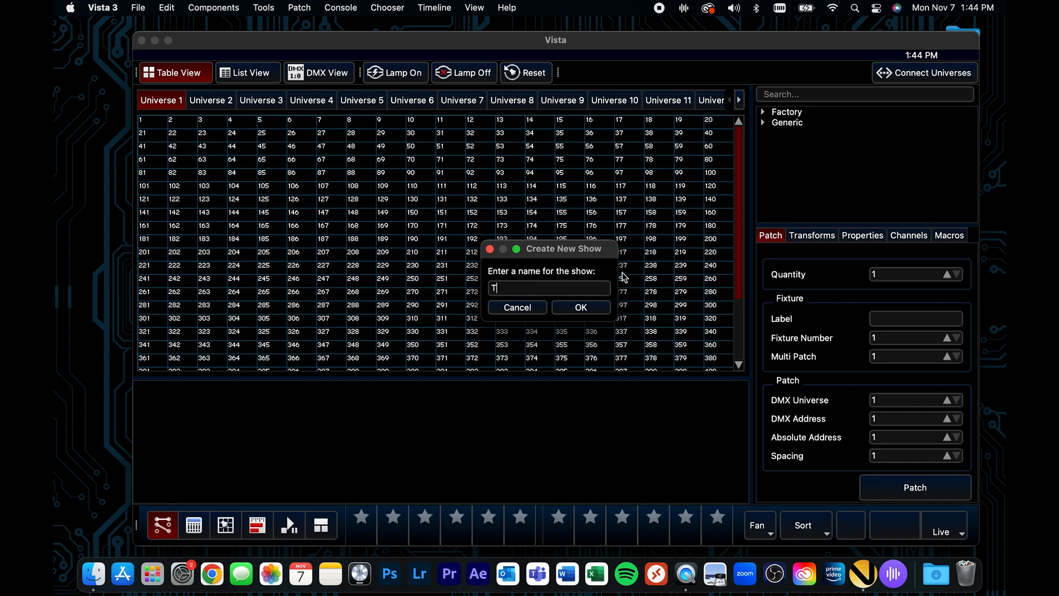
pyautogui.write('est Show 1')
pyautogui.press('Return')
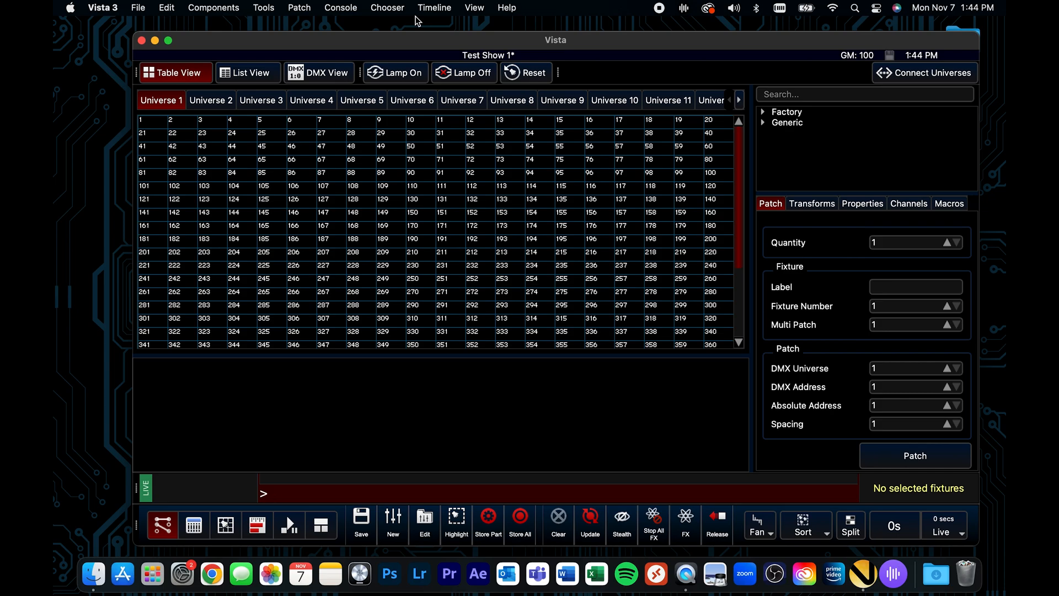
# Hide the command line, dock the main toolbar above the patch view and make the window full screen
pyautogui.click(475, 8)
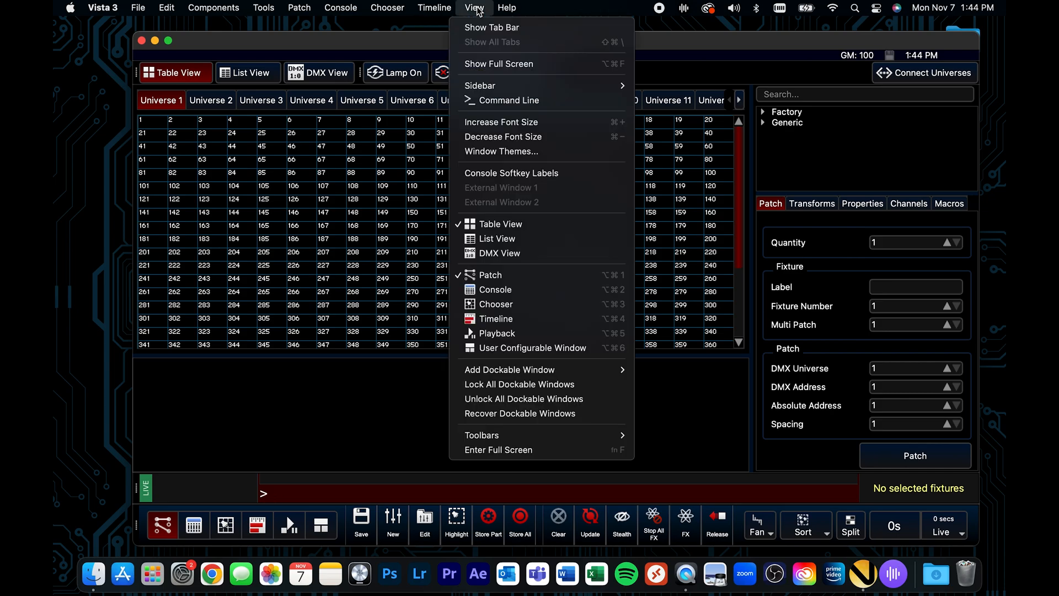
pyautogui.click(488, 103)
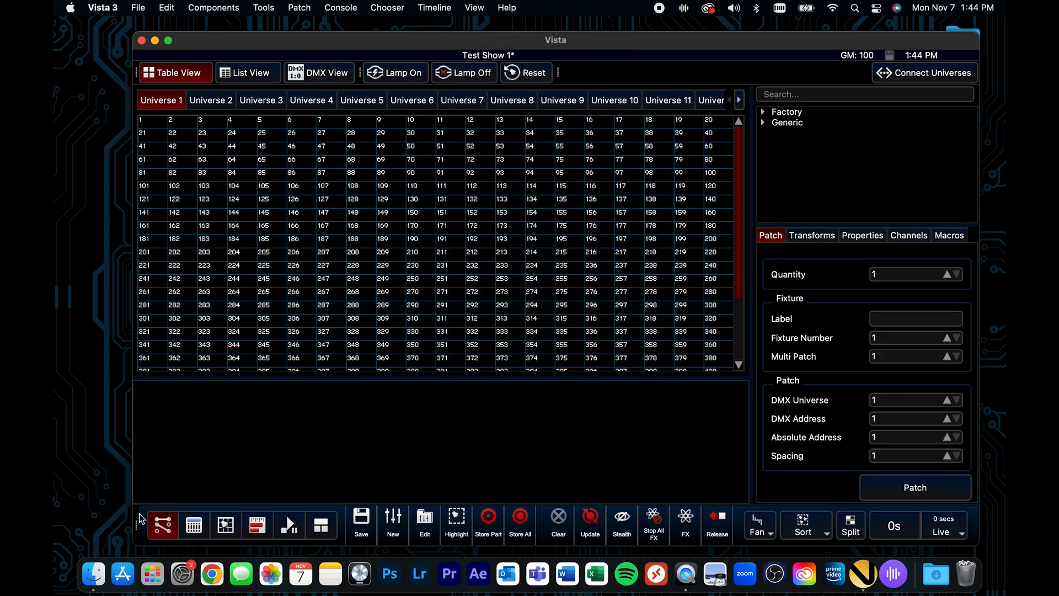
pyautogui.moveTo(142, 508); pyautogui.dragTo(137, 63)
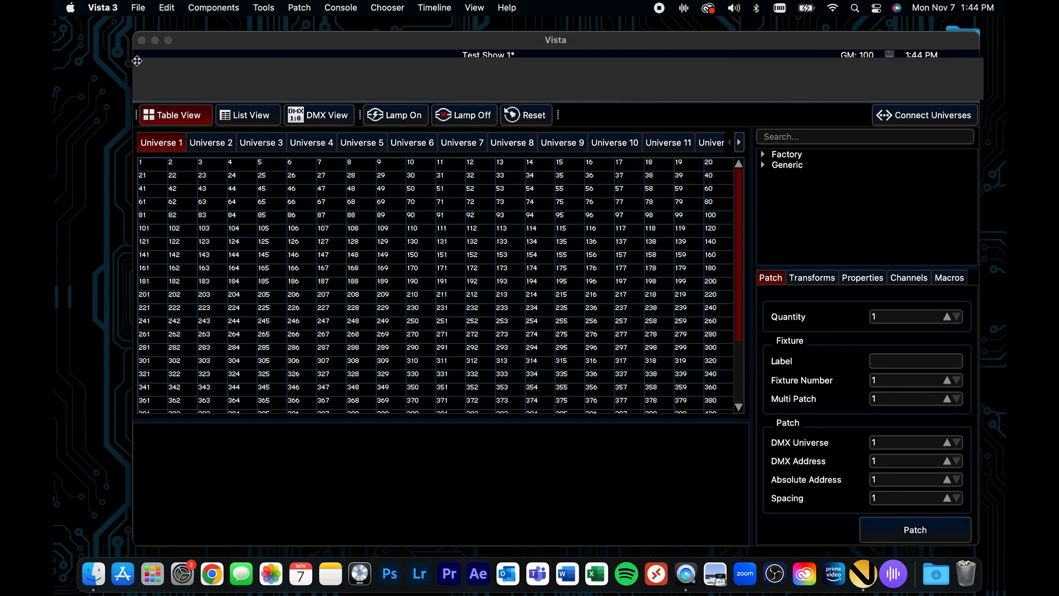
pyautogui.click(168, 41)
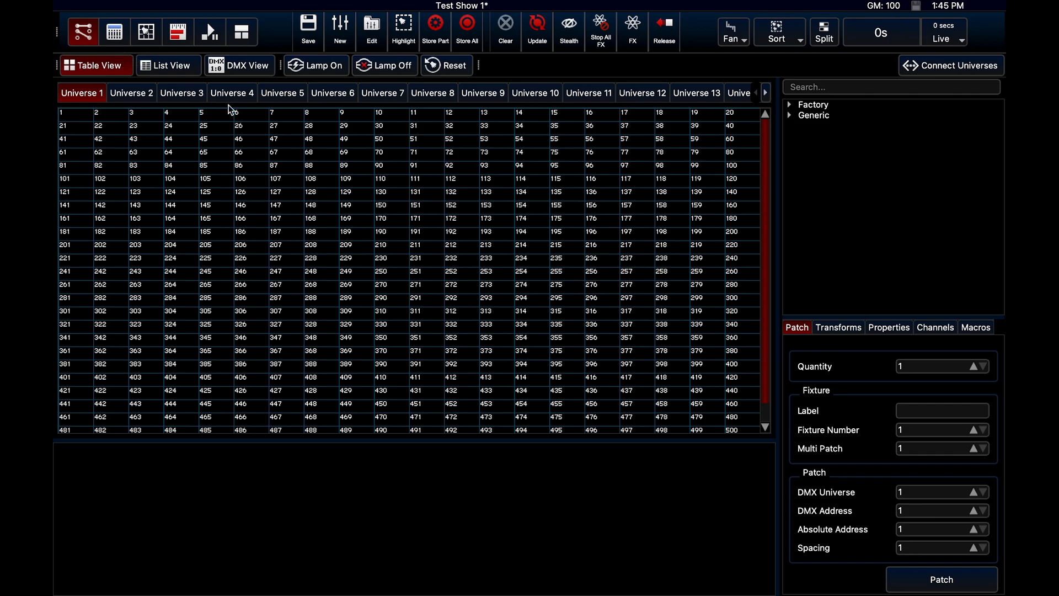
# Look through the DMX universes available in the patch table
pyautogui.click(767, 93)
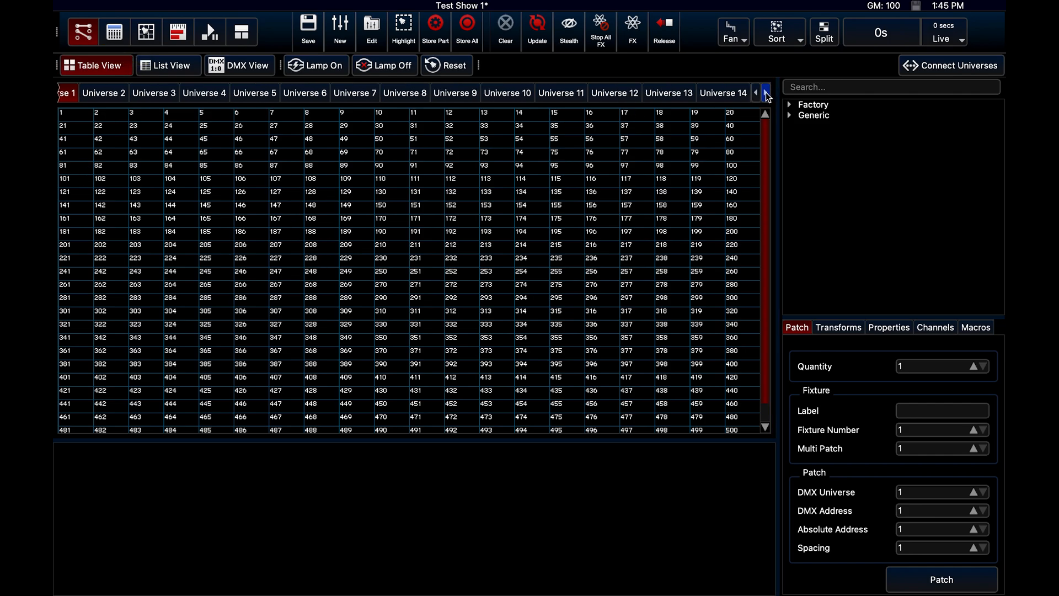
pyautogui.click(757, 95)
pyautogui.click(757, 96)
pyautogui.click(756, 97)
pyautogui.click(757, 97)
pyautogui.click(757, 97)
pyautogui.moveTo(232, 6)
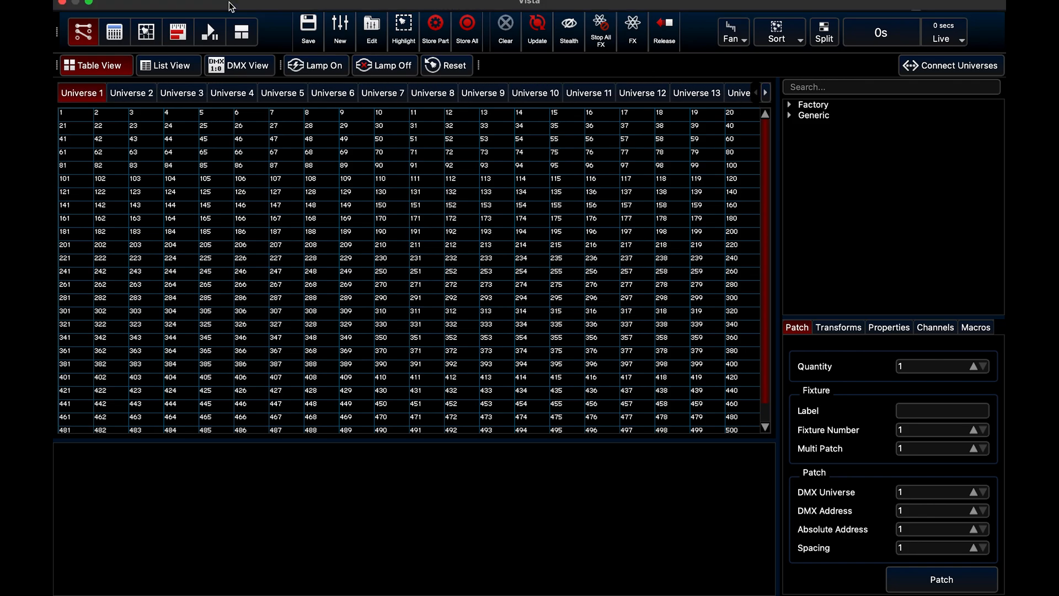
# View the Console, Fixture Chooser, Timeline, Playback and User Configurable windows, and return to the Patch window
pyautogui.click(118, 35)
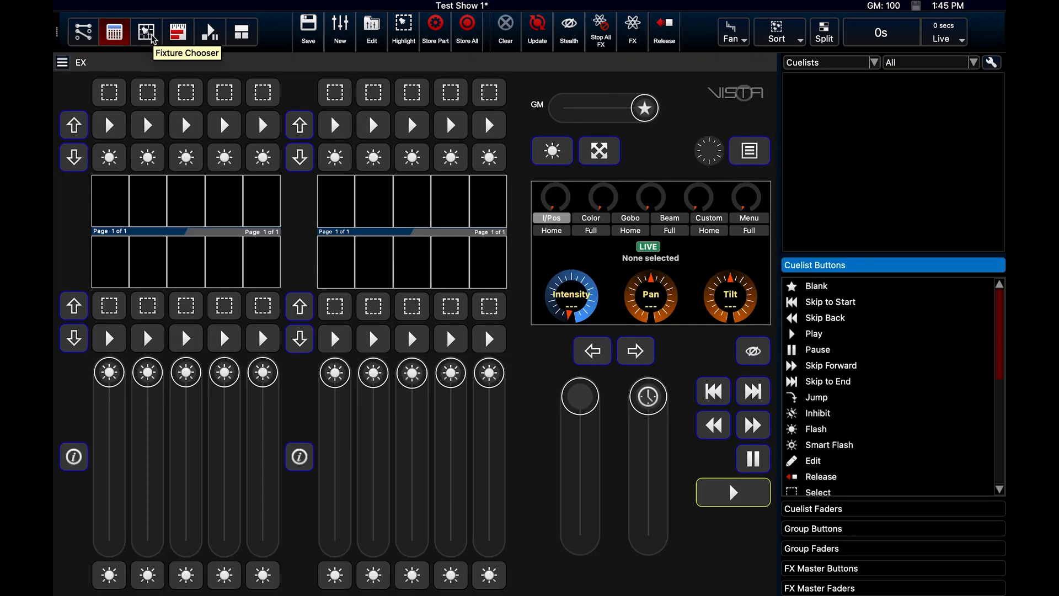
pyautogui.click(153, 37)
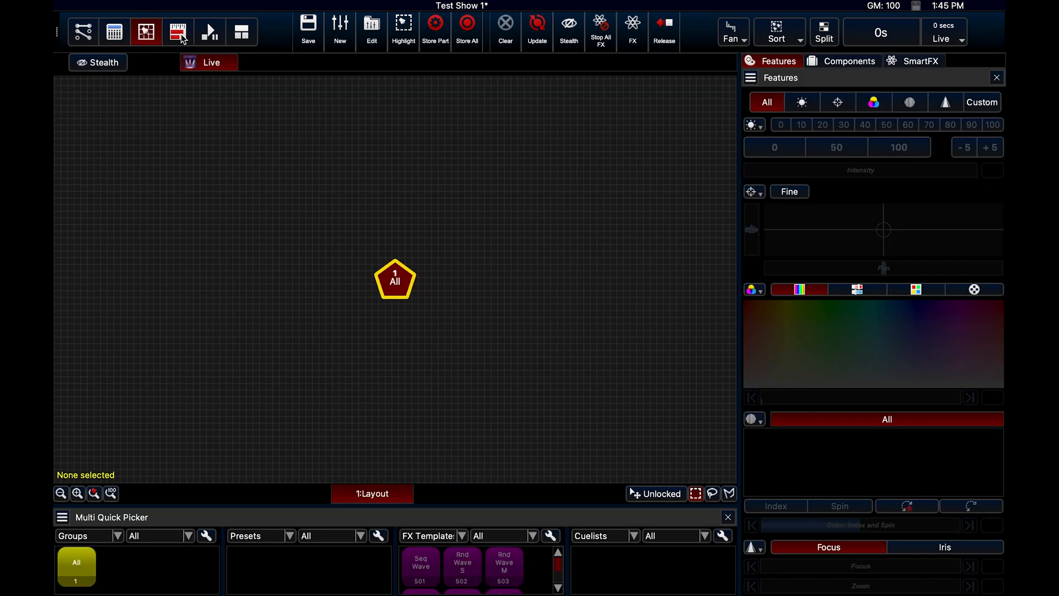
pyautogui.click(177, 34)
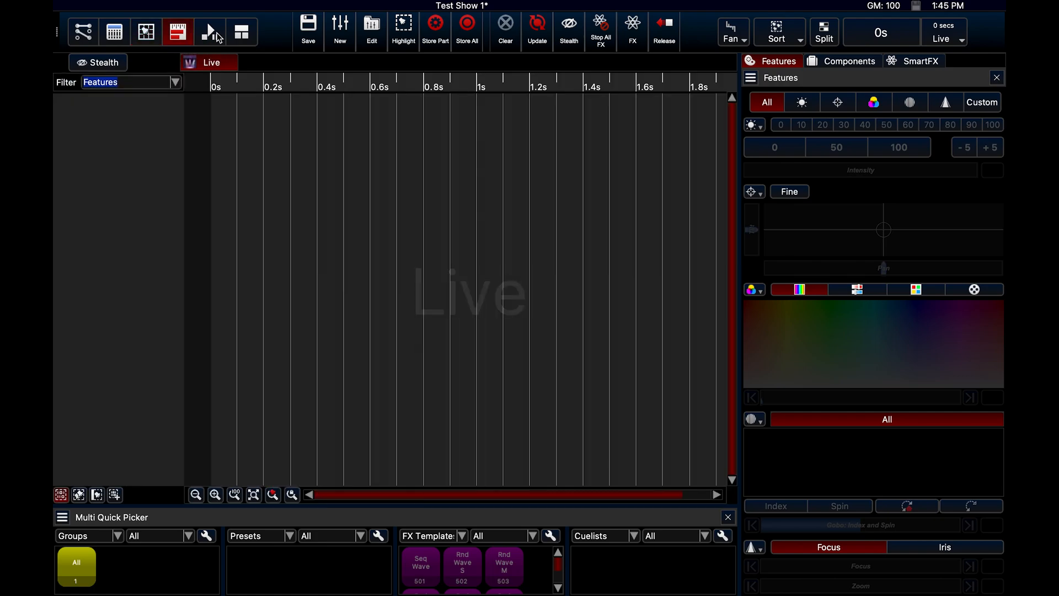
pyautogui.click(219, 38)
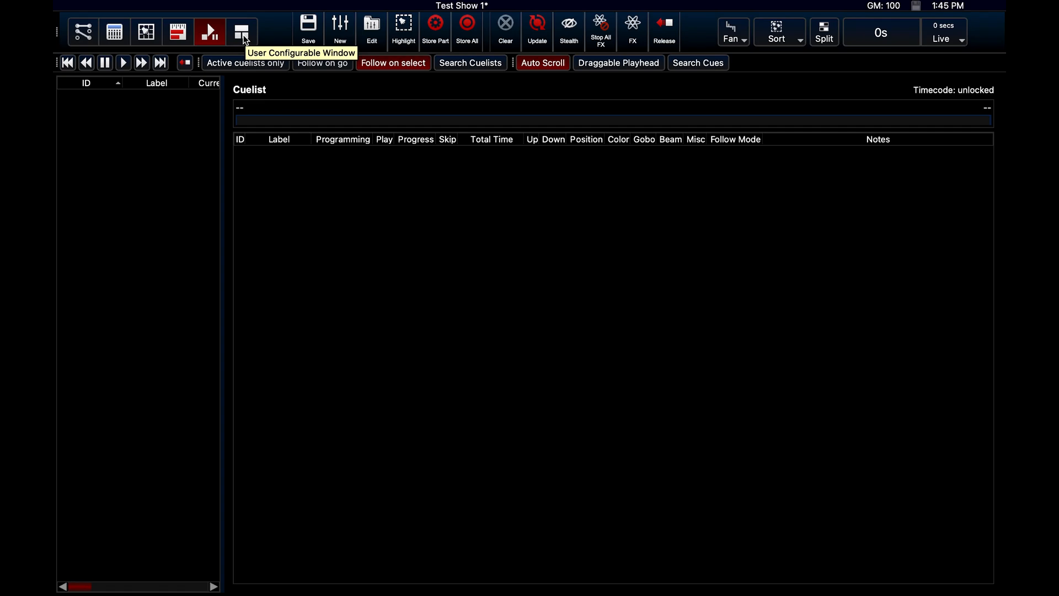
pyautogui.click(243, 36)
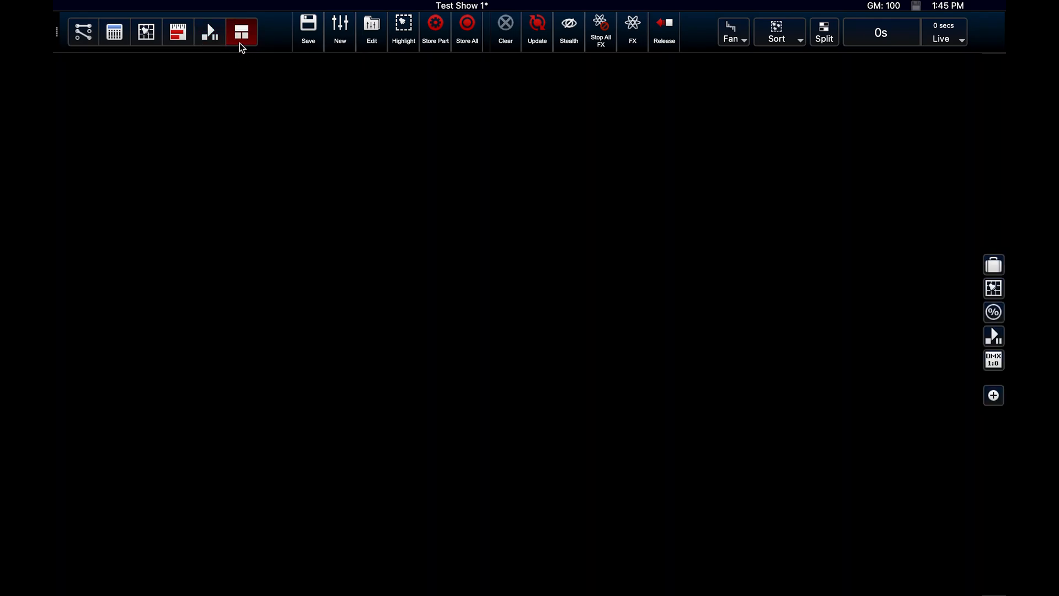
pyautogui.click(119, 36)
pyautogui.click(82, 34)
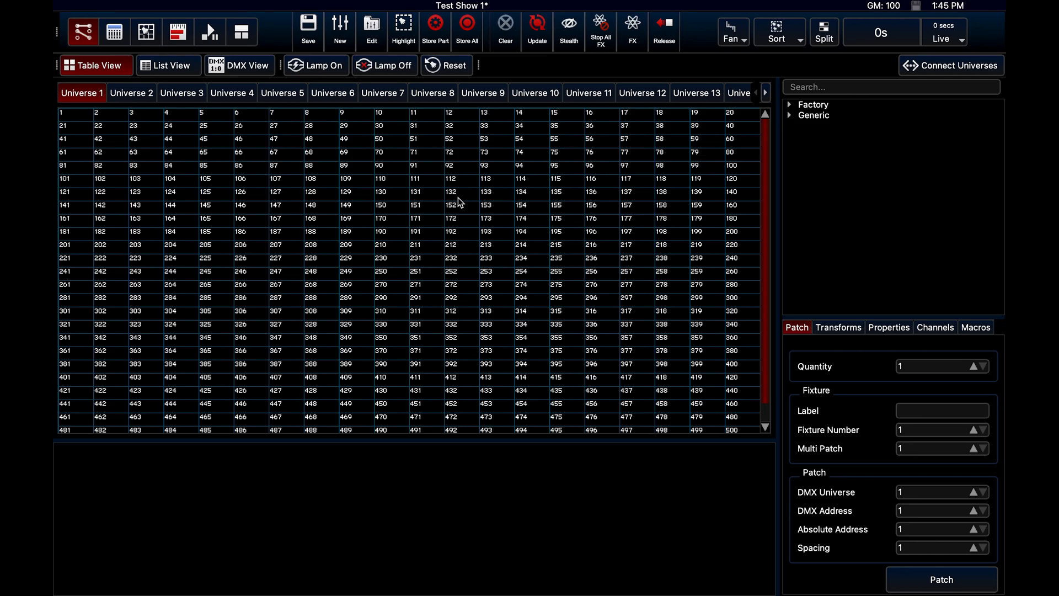
# Find the Chauvet SlimPAR Tri 7 IRC 7 Channel fixture and patch four in Universe 1 at addresses 1, 8, 15 and 22
pyautogui.click(827, 86)
pyautogui.write('chauve')
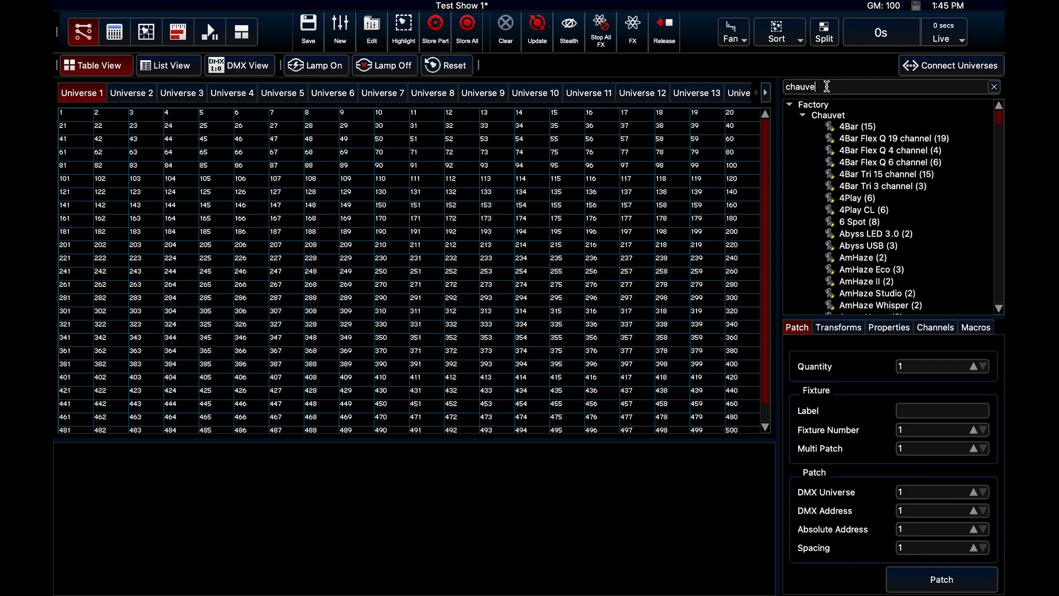
pyautogui.write('t  sli')
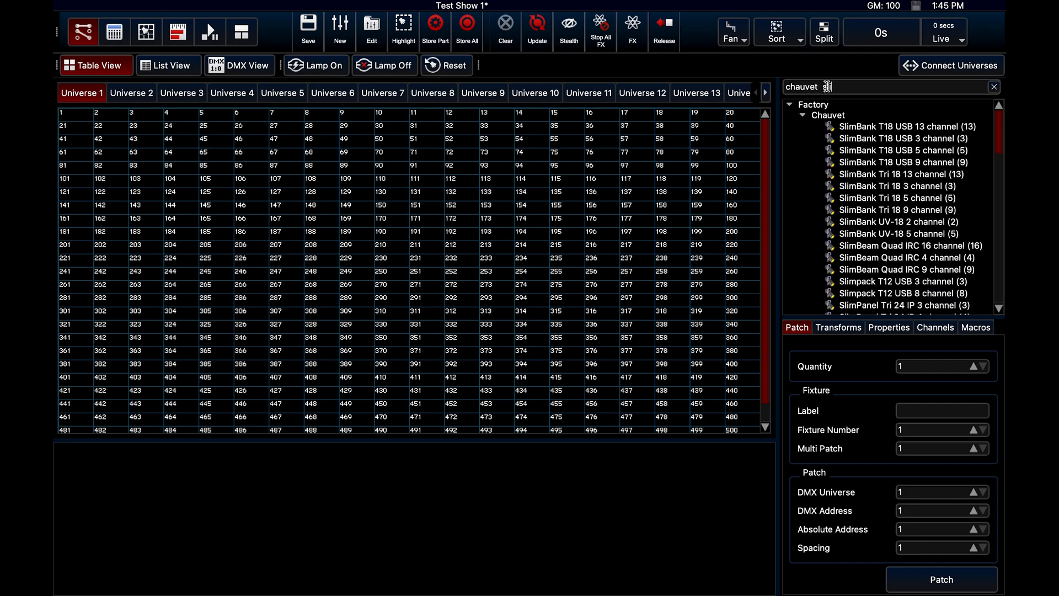
pyautogui.write('mPar')
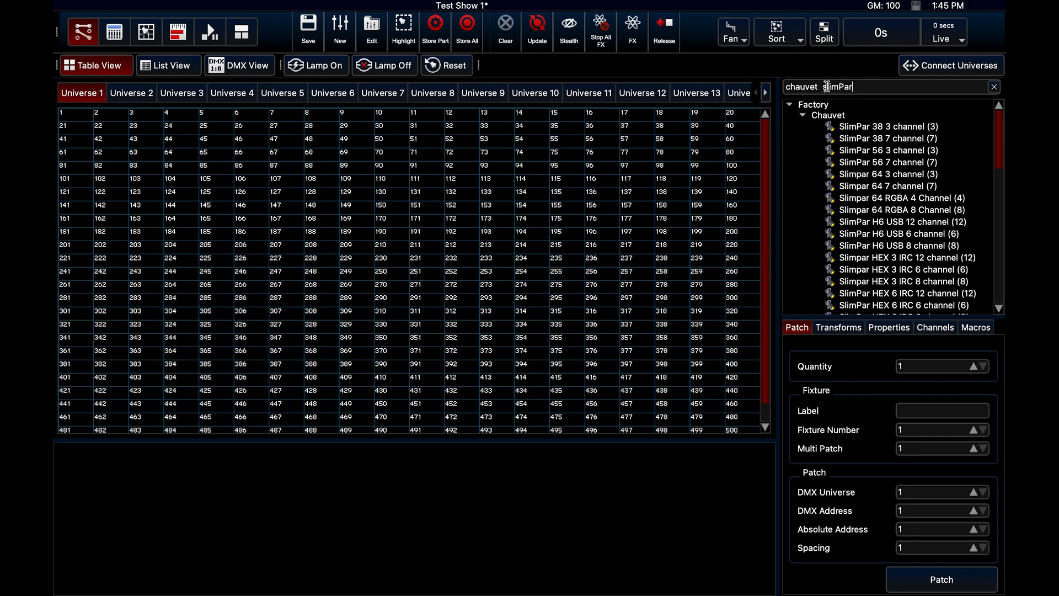
pyautogui.scroll(-6, 878, 144)
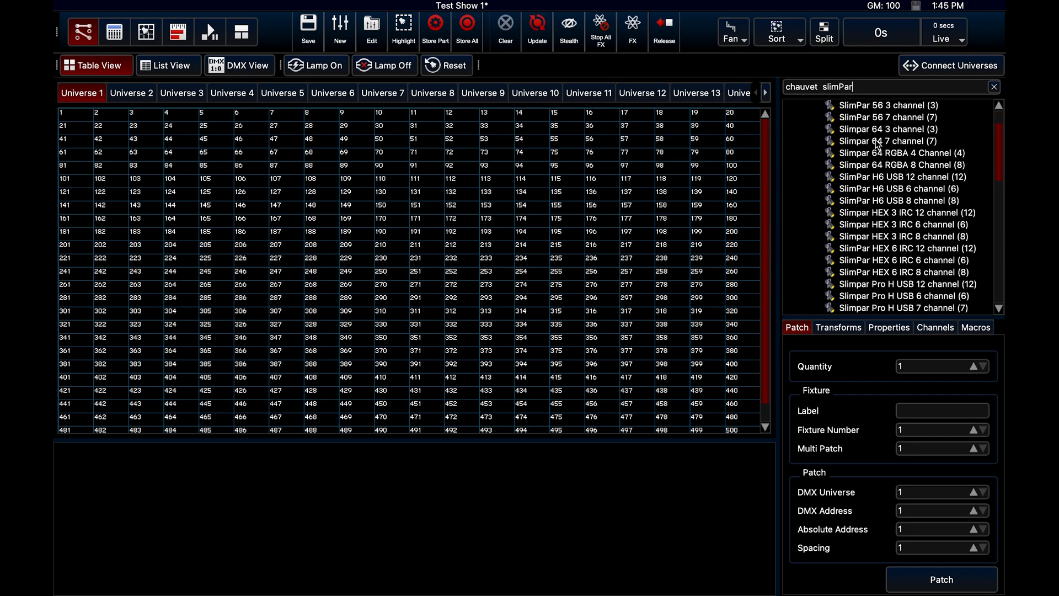
pyautogui.scroll(-5, 878, 144)
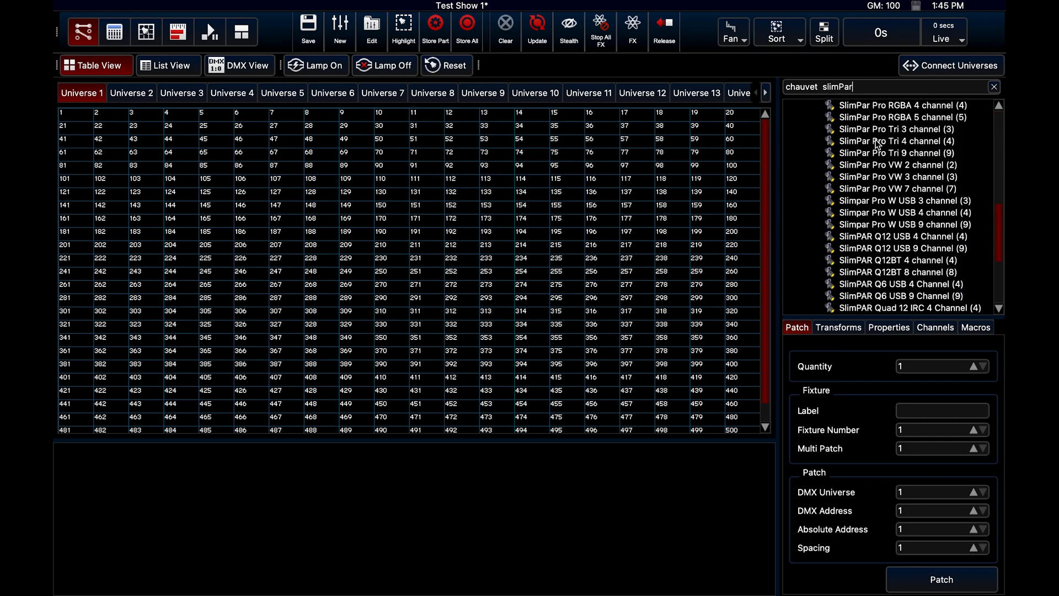
pyautogui.scroll(-4, 878, 145)
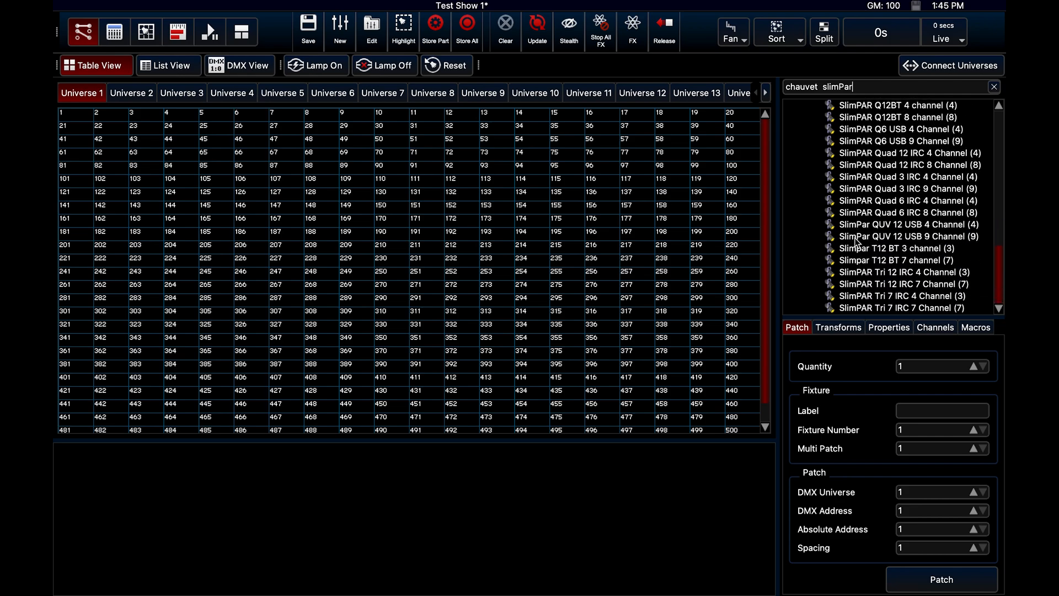
pyautogui.moveTo(863, 308); pyautogui.dragTo(57, 118)
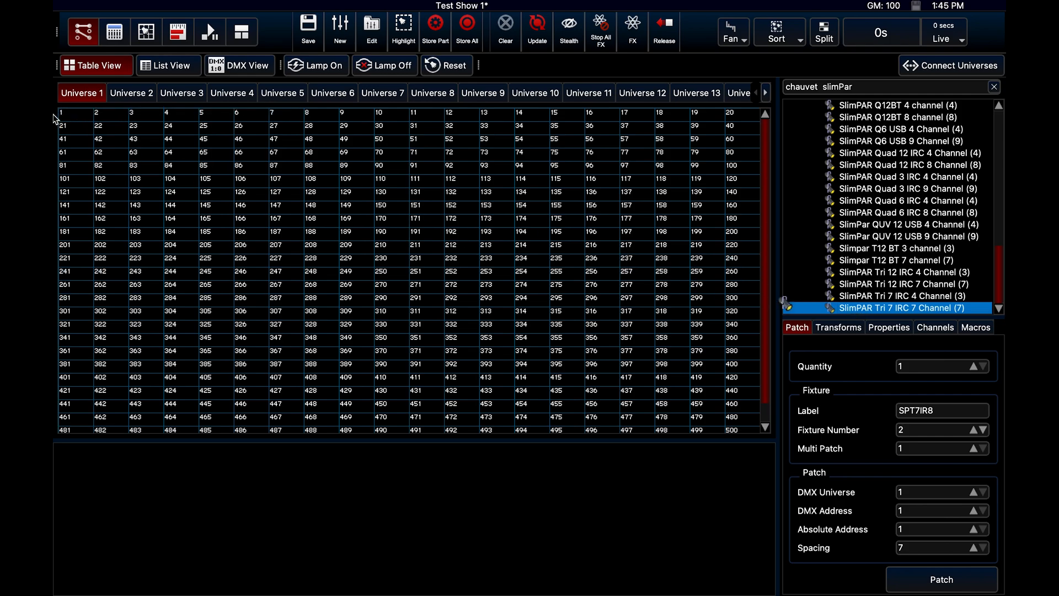
pyautogui.moveTo(853, 307); pyautogui.dragTo(83, 119)
pyautogui.moveTo(840, 309); pyautogui.dragTo(331, 121)
pyautogui.moveTo(894, 309); pyautogui.dragTo(572, 113)
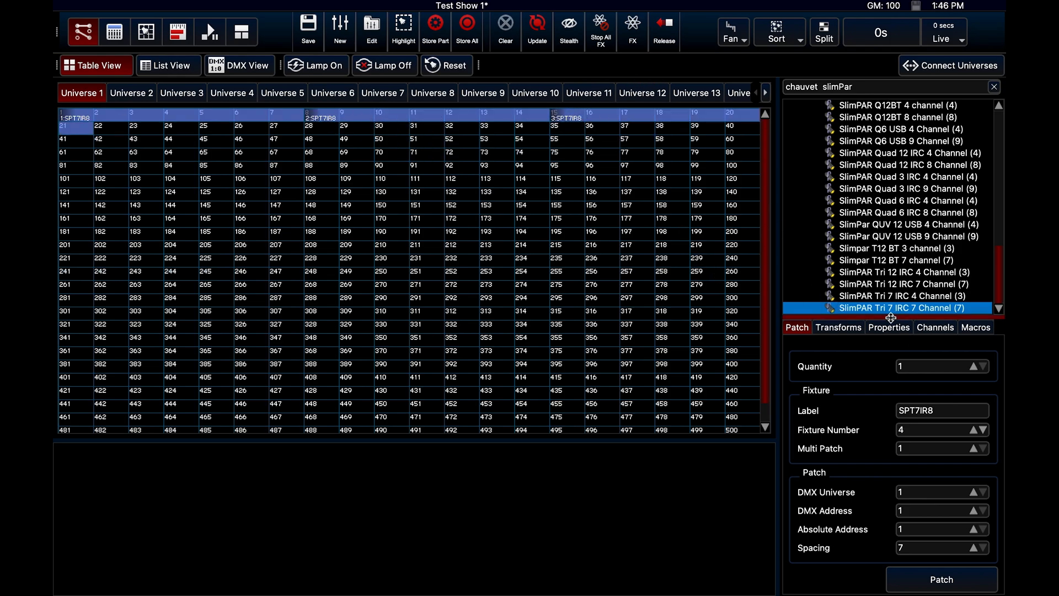
pyautogui.moveTo(888, 316); pyautogui.dragTo(118, 134)
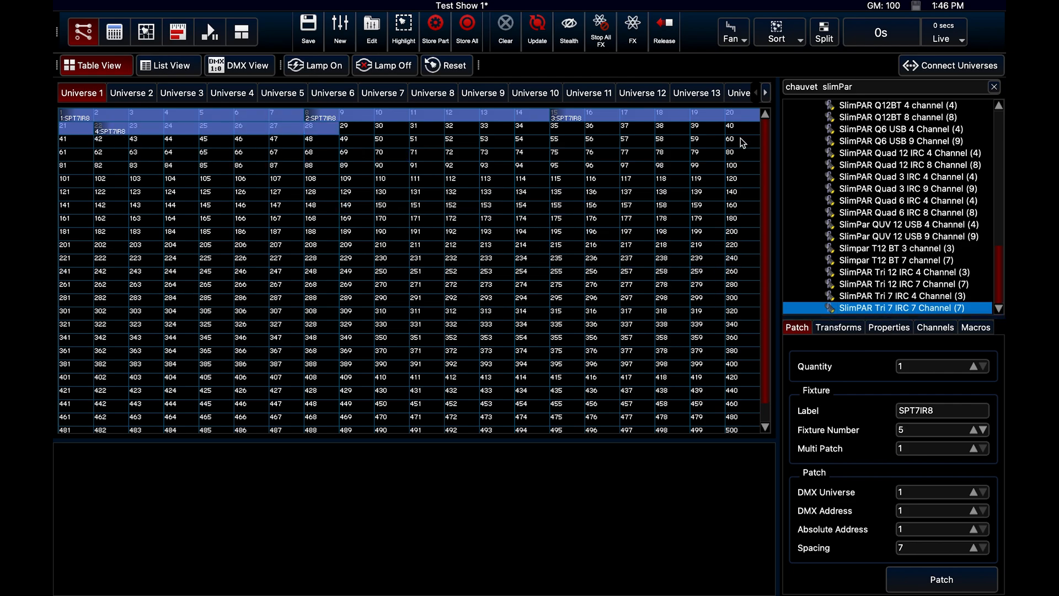
# Find the Martin Rush MH 6 Wash fixture and patch two in Universe 1 at addresses 81 and 95
pyautogui.tripleClick(833, 87)
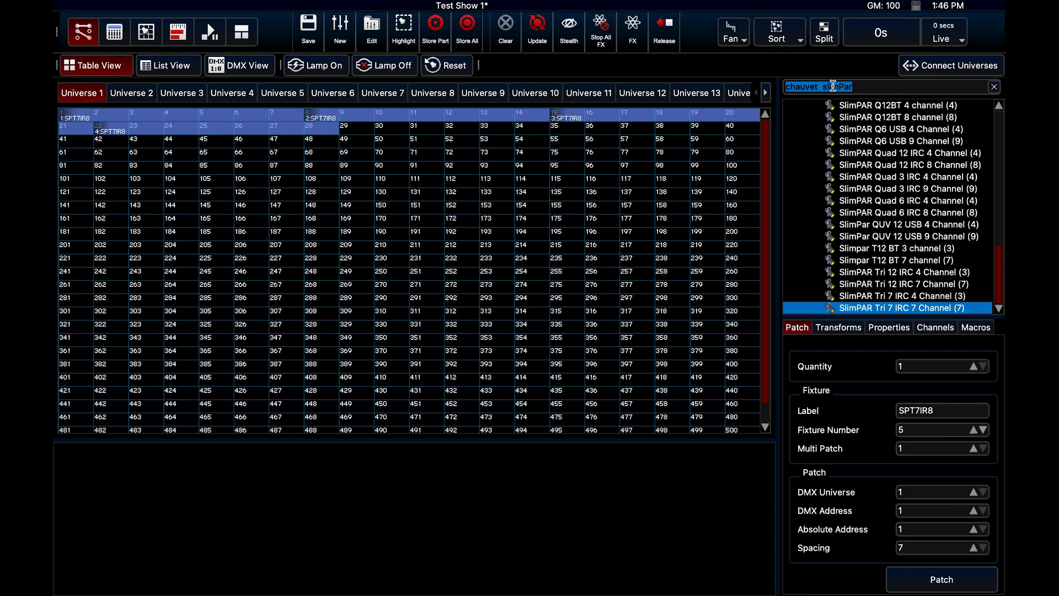
pyautogui.write('martin')
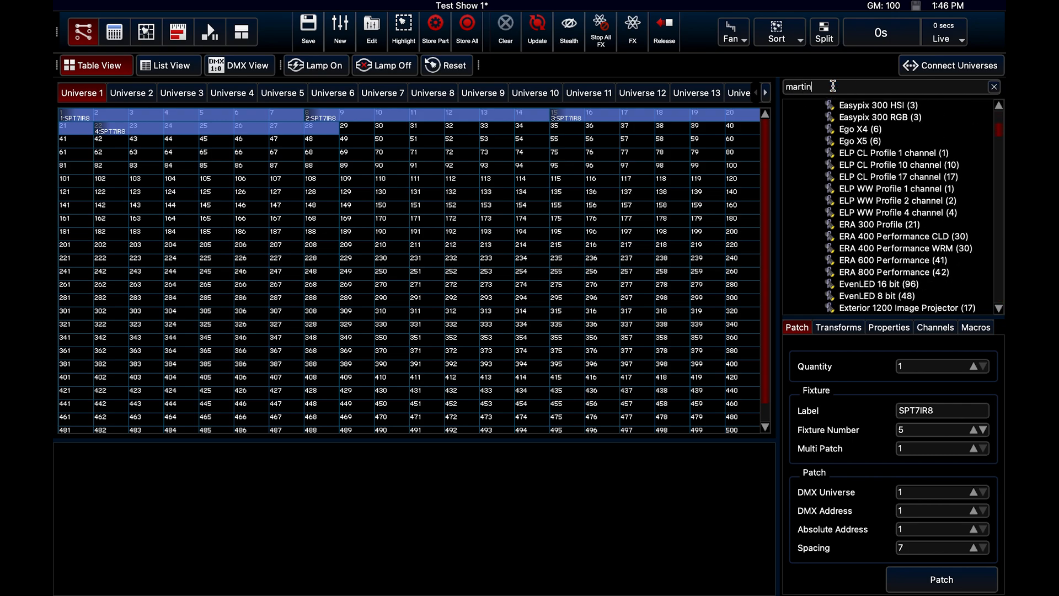
pyautogui.write(' rush')
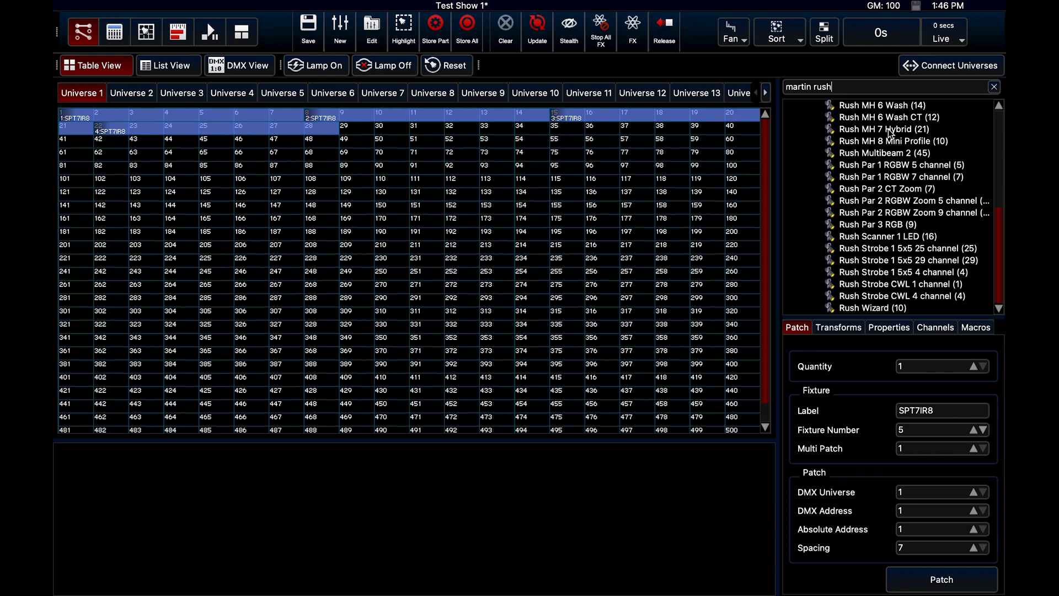
pyautogui.click(880, 106)
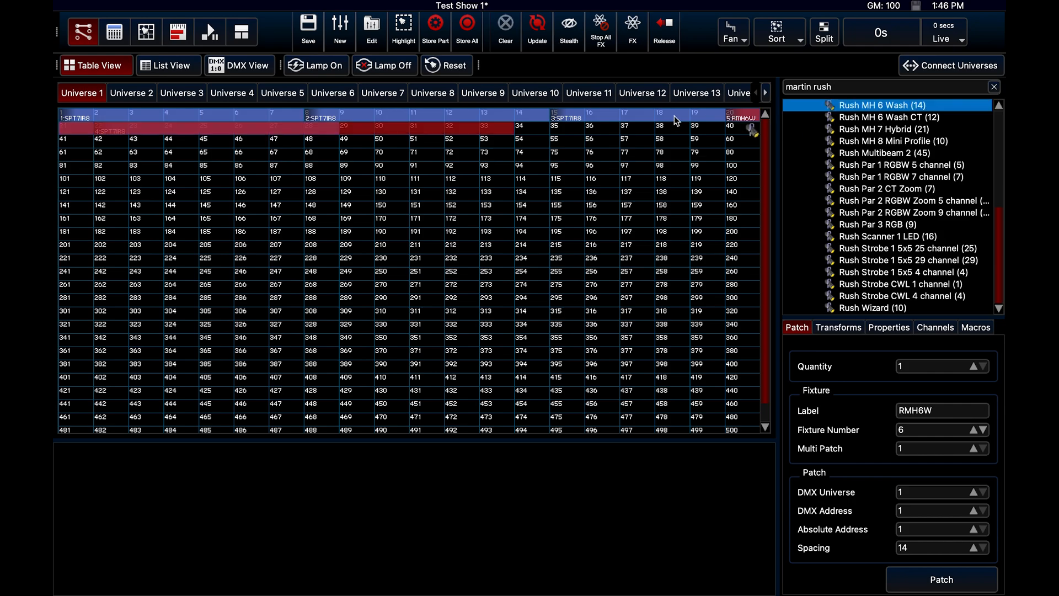
pyautogui.click(83, 168)
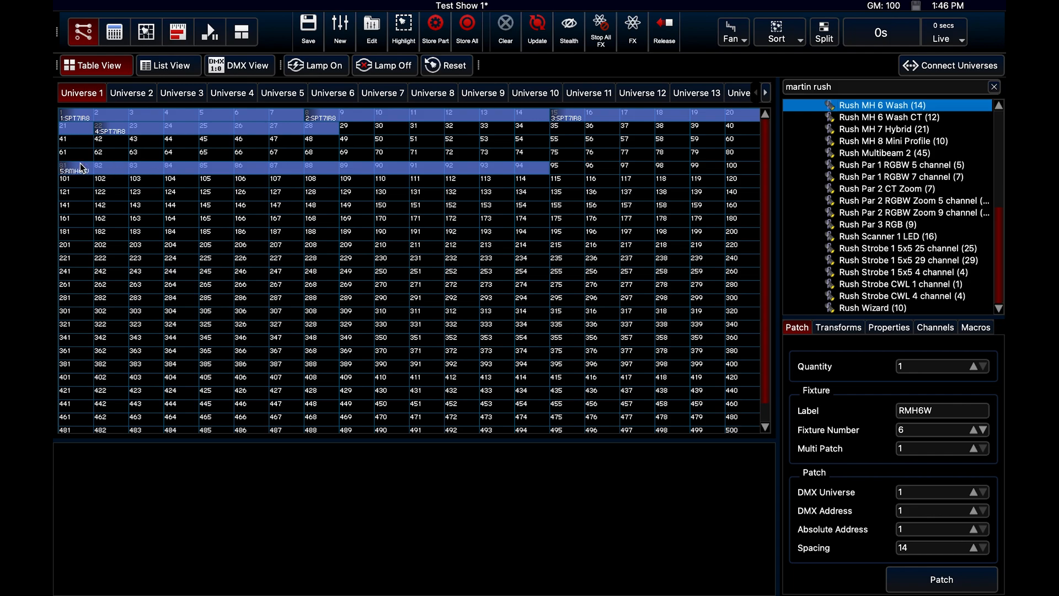
pyautogui.click(575, 172)
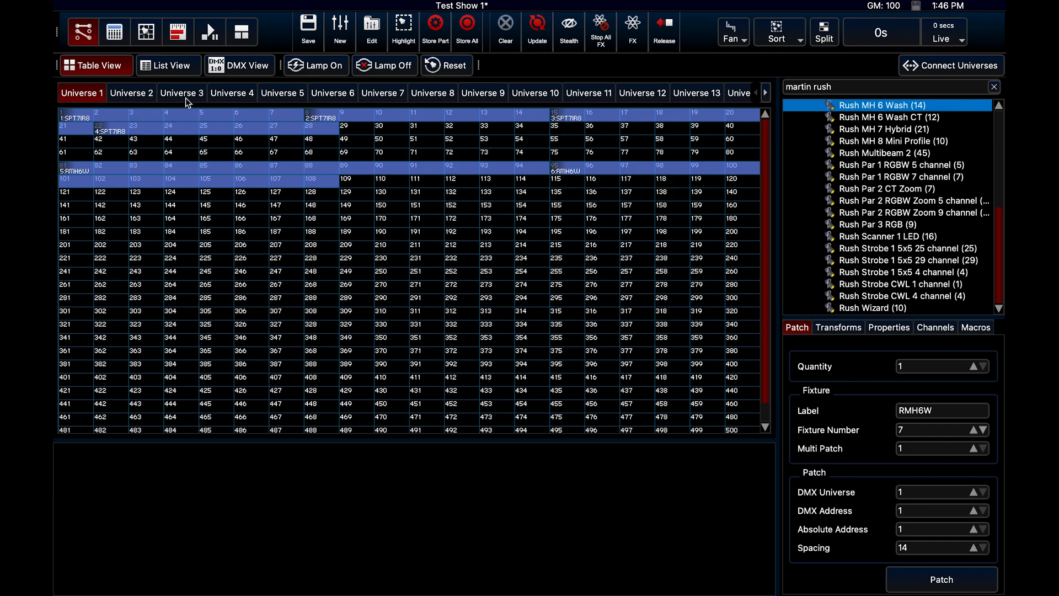
# Open the Fixture Chooser with the whole layout of patched fixtures in view
pyautogui.click(153, 42)
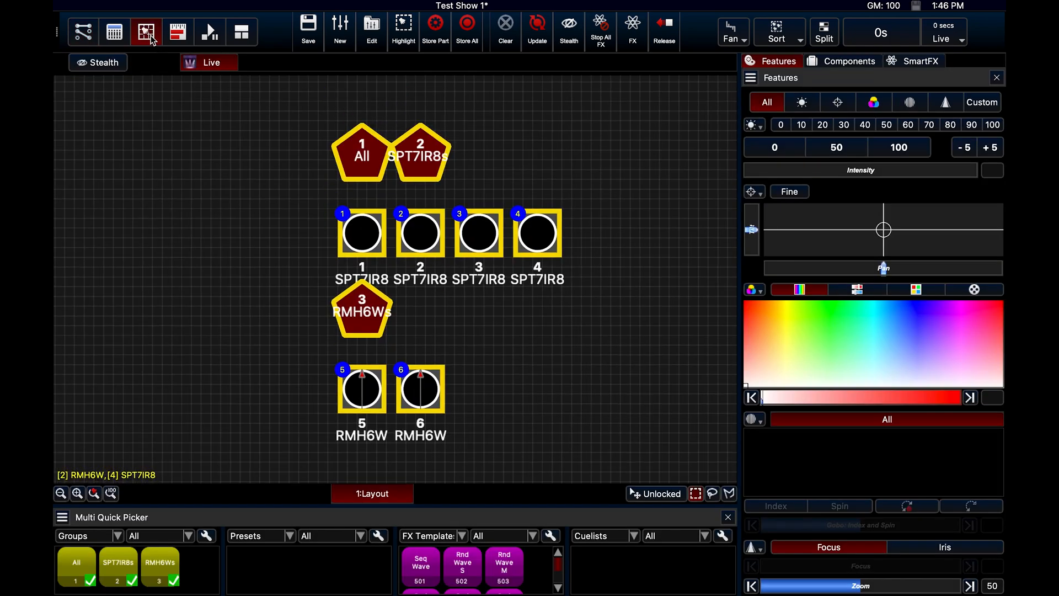
pyautogui.scroll(-2, 461, 170)
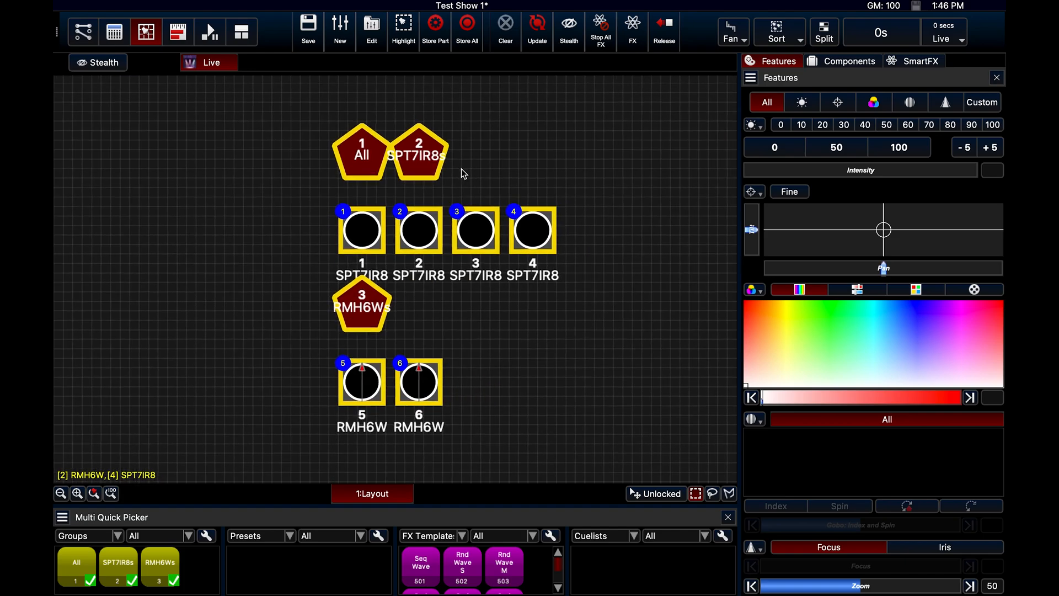
pyautogui.scroll(-2, 462, 169)
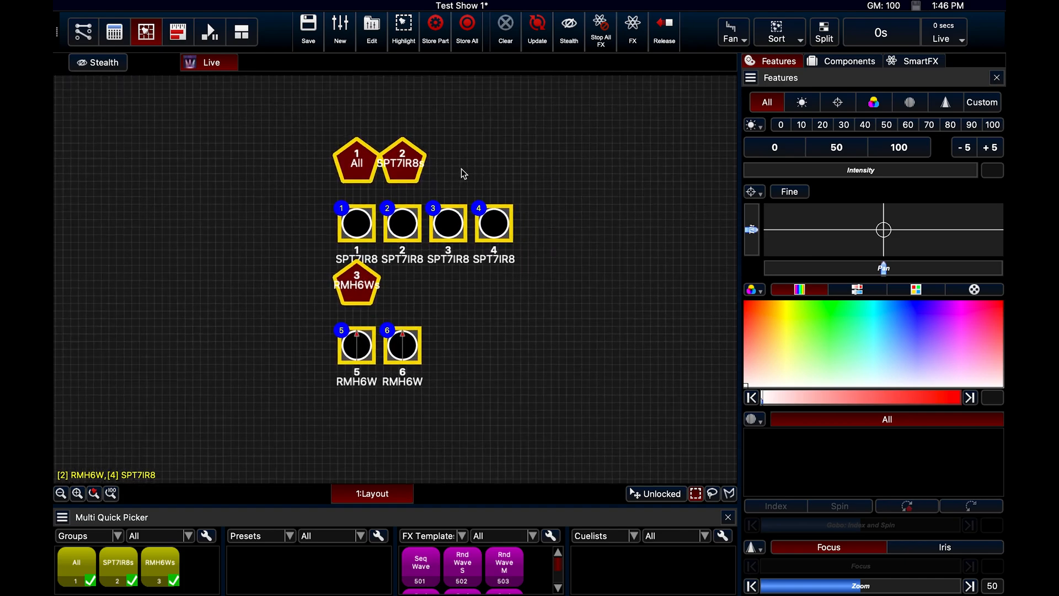
pyautogui.scroll(-3, 461, 167)
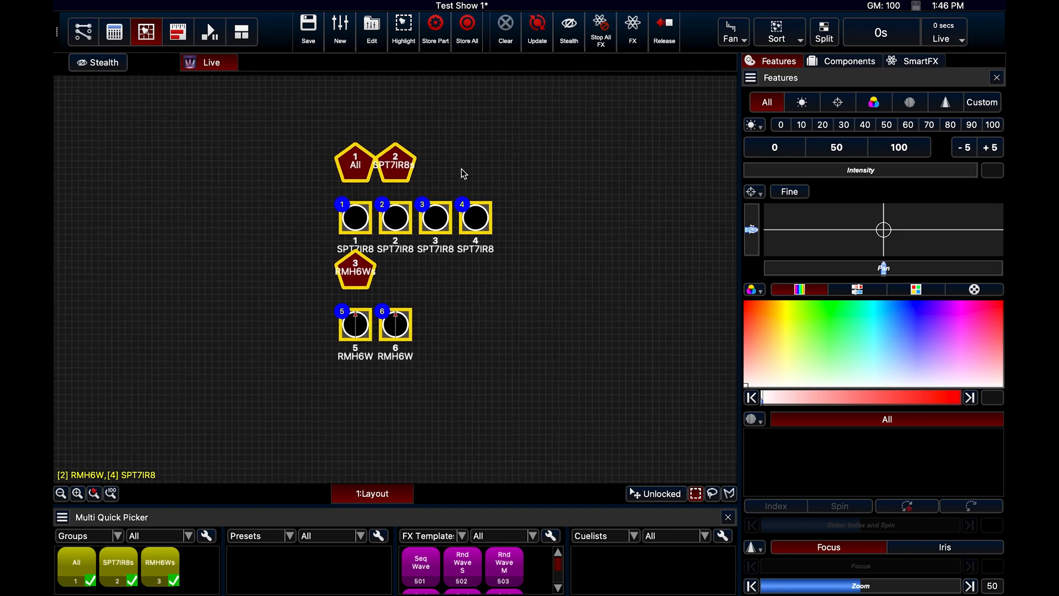
# Deselect all fixtures, create a new cuelist and open it for editing
pyautogui.scroll(-3, 461, 167)
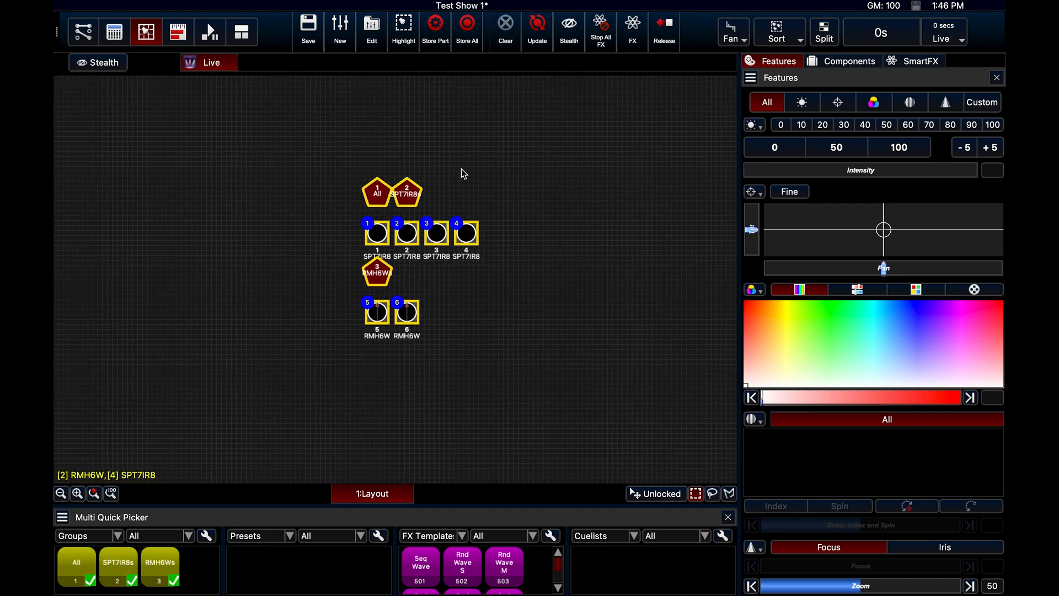
pyautogui.click(560, 177)
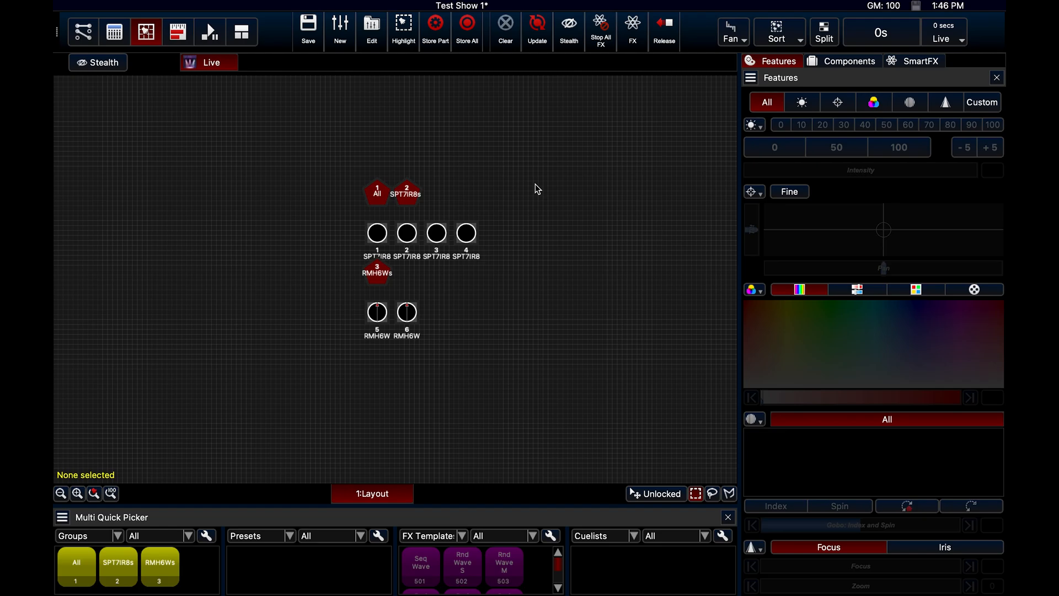
pyautogui.click(346, 30)
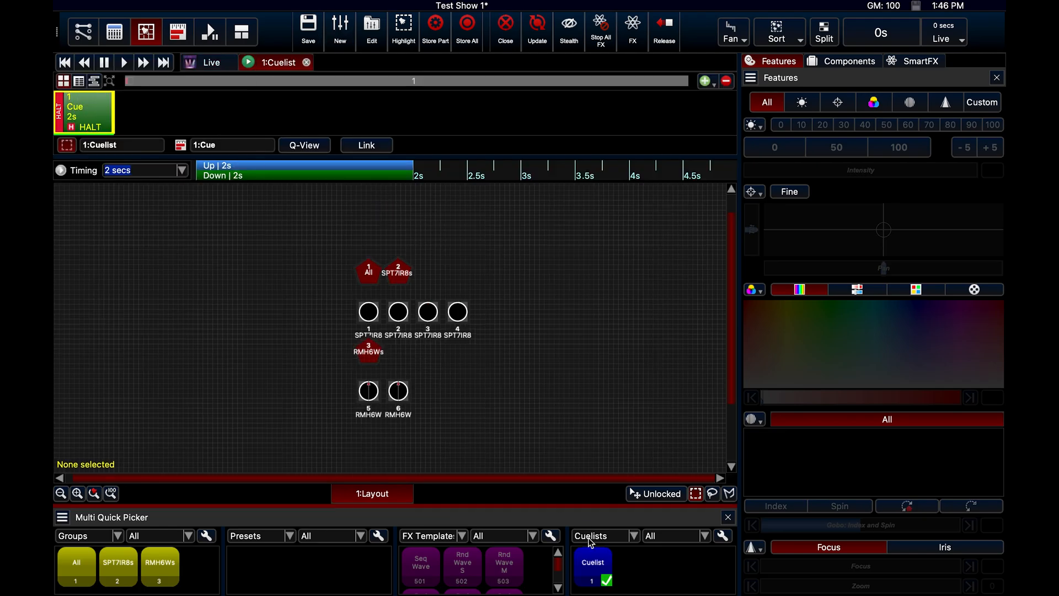
pyautogui.rightClick(591, 559)
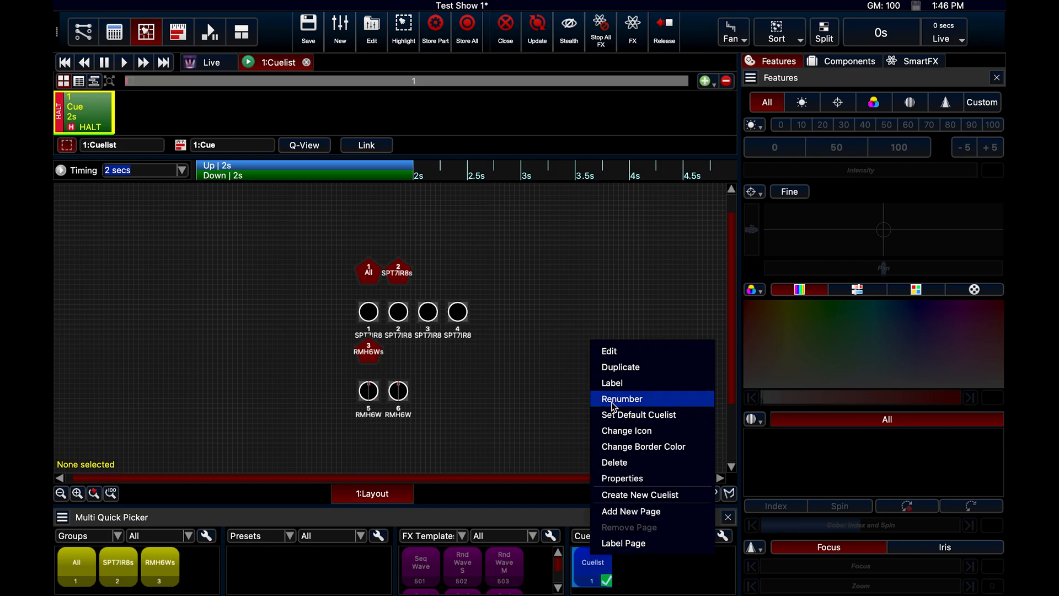
pyautogui.click(616, 353)
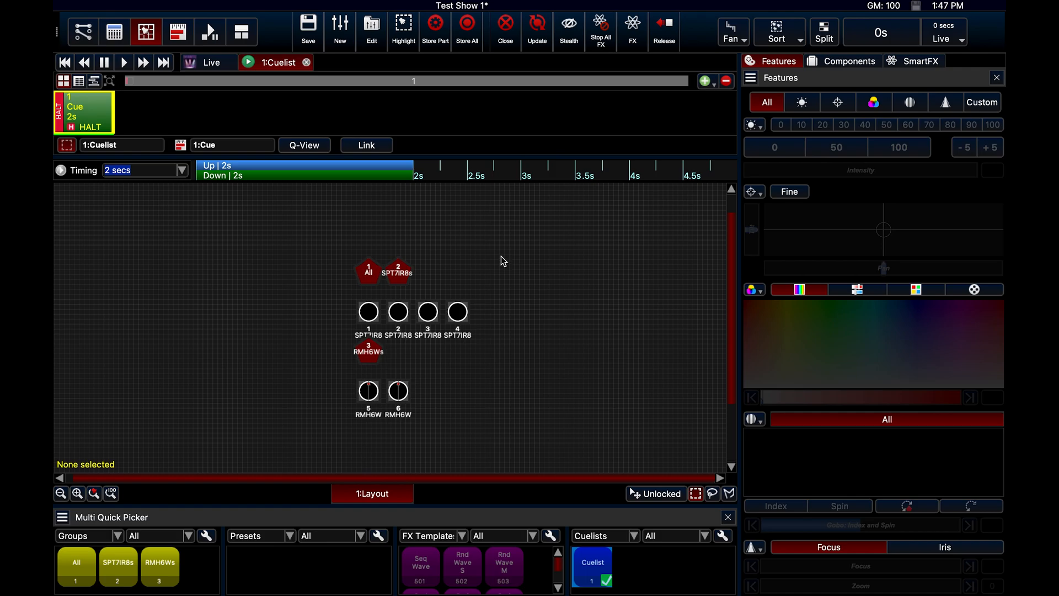
# Label the new cuelist "Test Show A" in its properties
pyautogui.rightClick(593, 576)
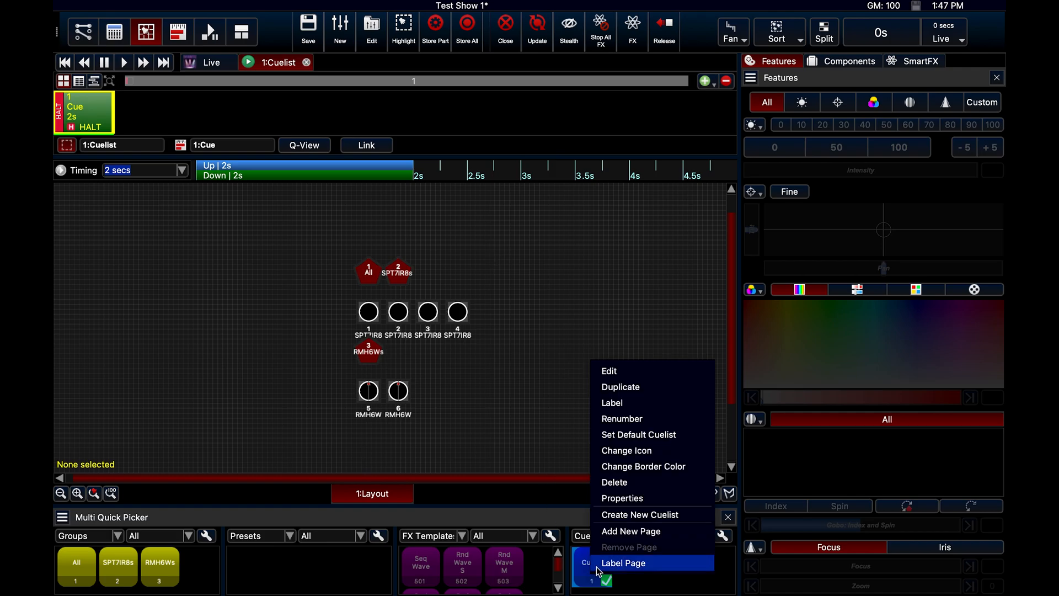
pyautogui.click(610, 498)
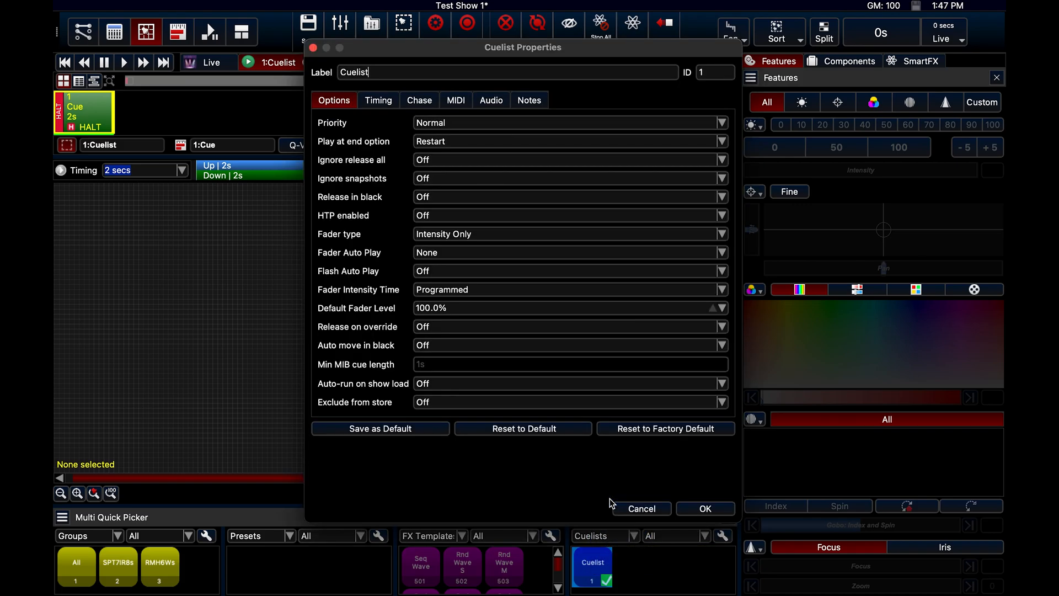
pyautogui.press('BackSpace')
pyautogui.press('BackSpace')
pyautogui.press('BackSpace')
pyautogui.press('BackSpace')
pyautogui.press('BackSpace')
pyautogui.press('BackSpace')
pyautogui.press('BackSpace')
pyautogui.write('T')
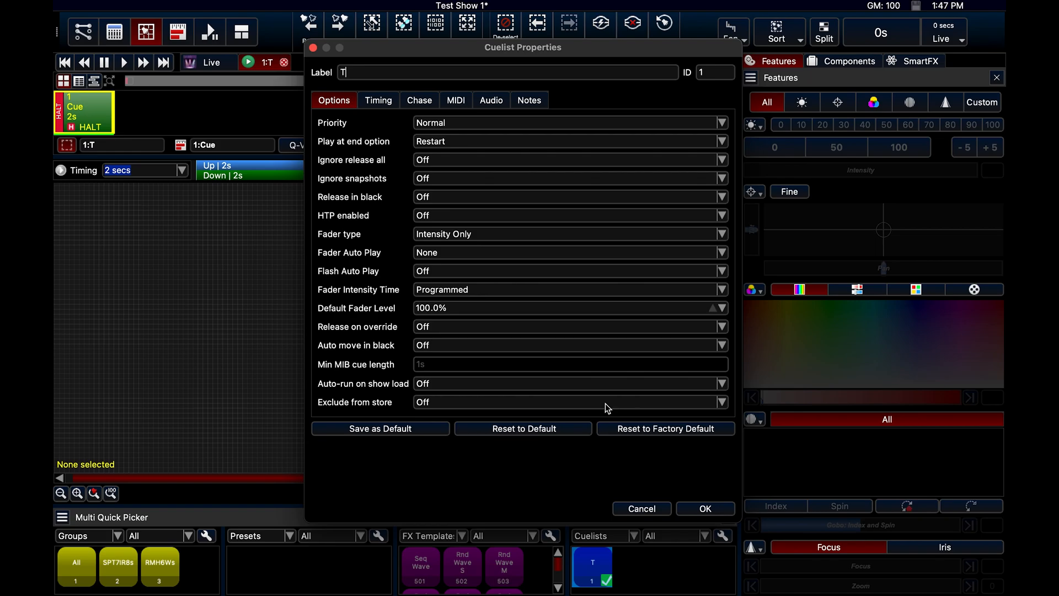
pyautogui.write('est Show A')
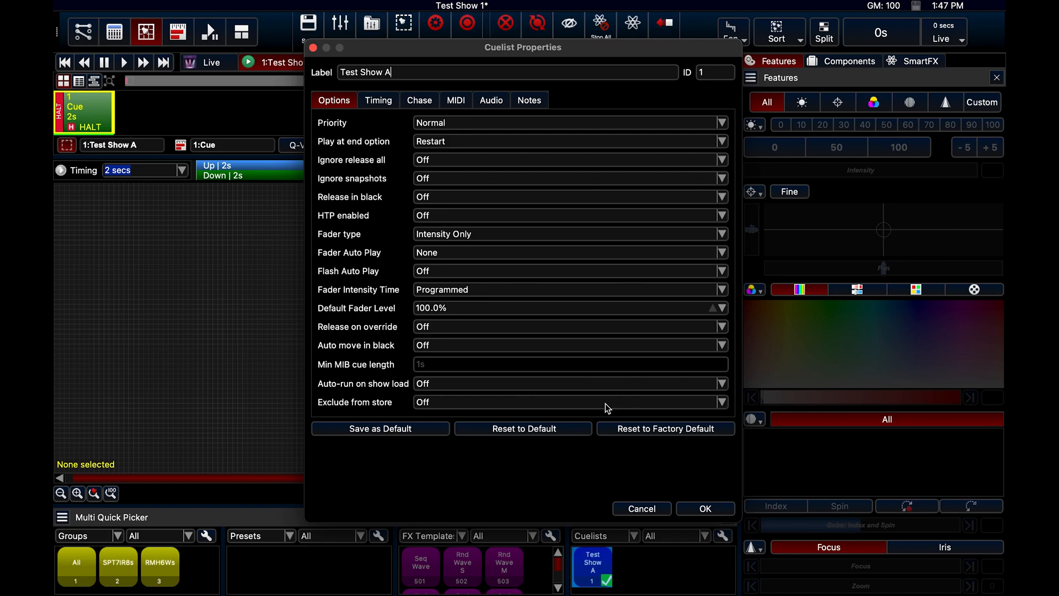
pyautogui.press('Return')
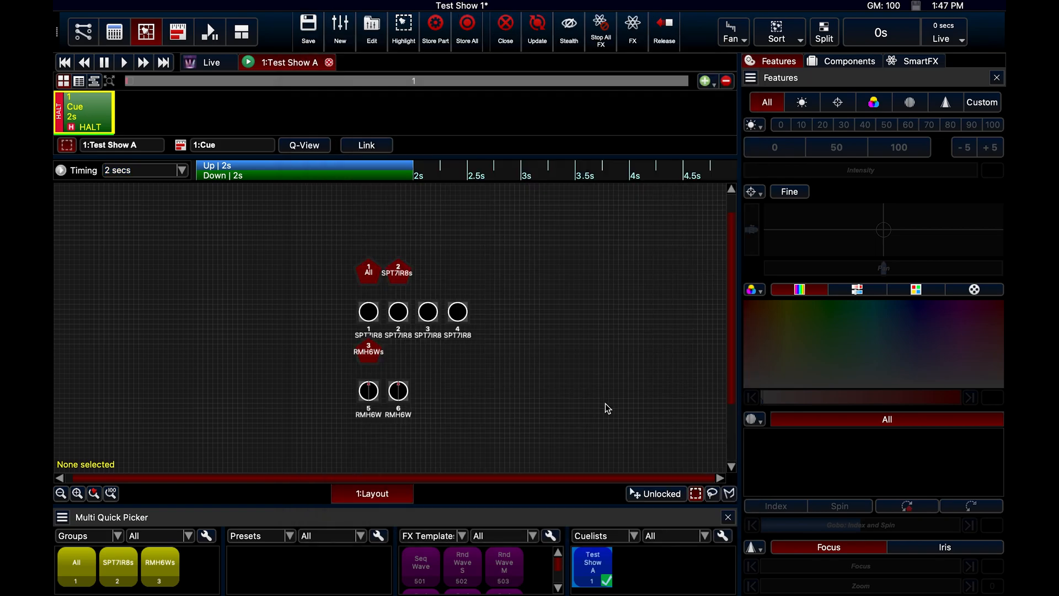
# Rename the first cue "Walk In"
pyautogui.doubleClick(76, 108)
pyautogui.press('Right')
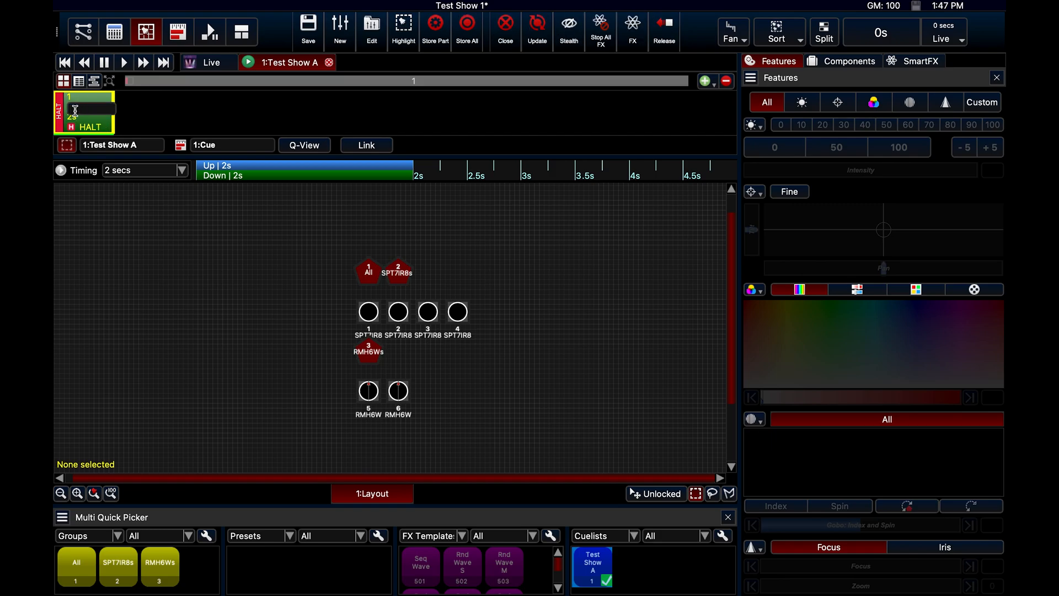
pyautogui.write('Walk In')
pyautogui.press('Return')
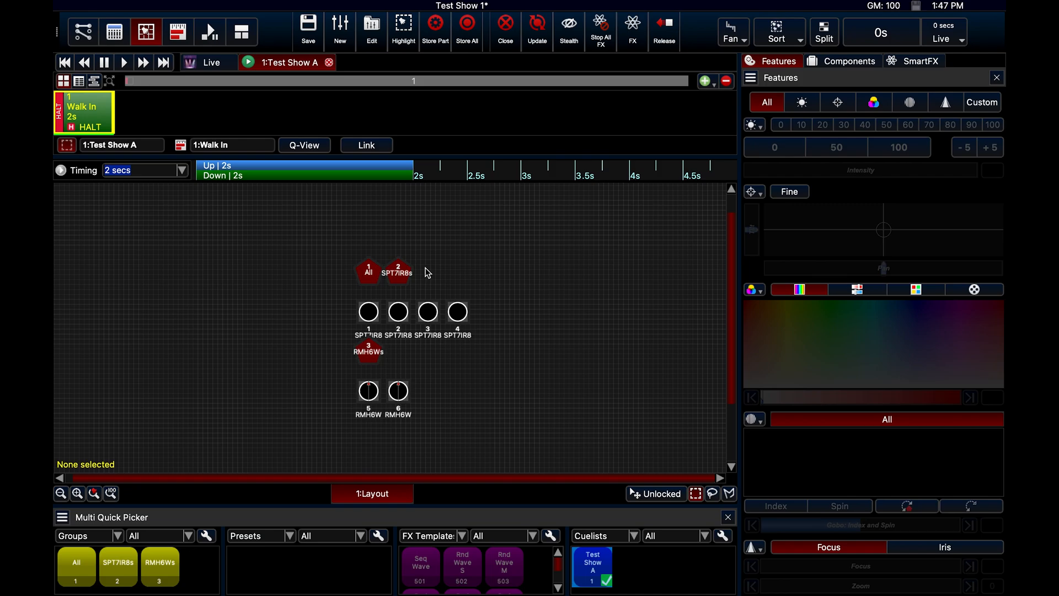
# Move the All, SPT7IR8s and RMH6Ws group icons to the lower-left area of the fixture layout
pyautogui.moveTo(424, 260); pyautogui.dragTo(121, 421)
pyautogui.click(369, 354)
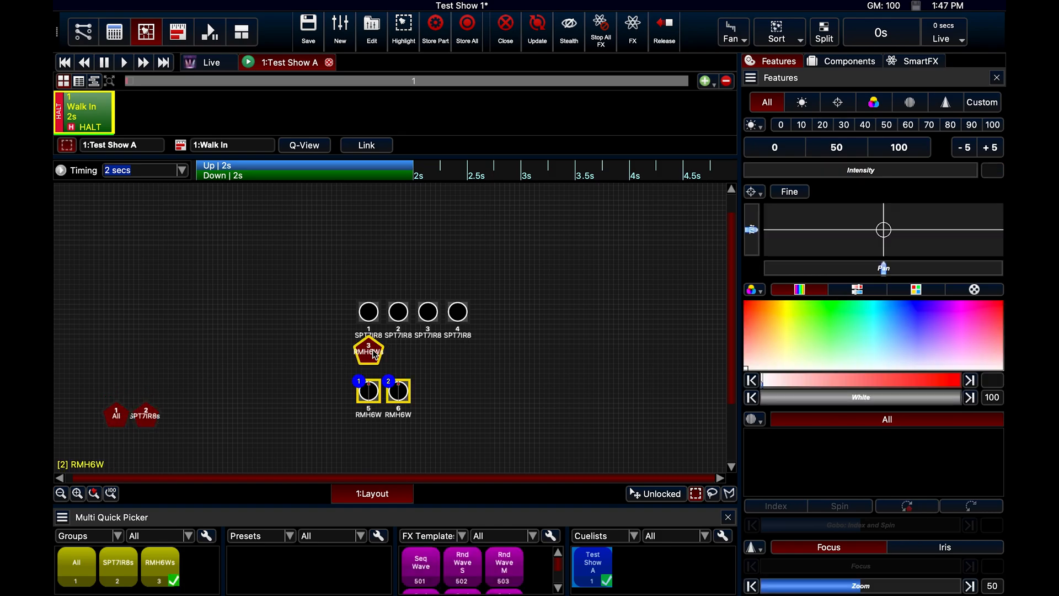
pyautogui.click(374, 357)
pyautogui.moveTo(374, 359); pyautogui.dragTo(210, 423)
# Move the four SPT7IR8 fixtures higher in the layout and the two RMH6W fixtures lower, roughly centred beneath them
pyautogui.moveTo(343, 301); pyautogui.dragTo(496, 319)
pyautogui.moveTo(465, 315); pyautogui.dragTo(465, 246)
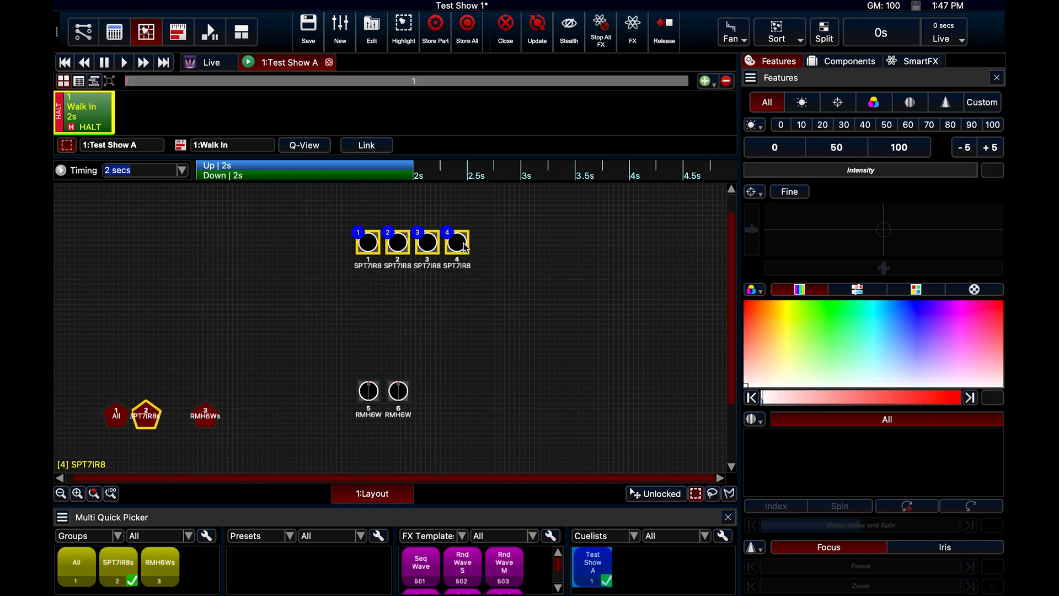
pyautogui.click(442, 341)
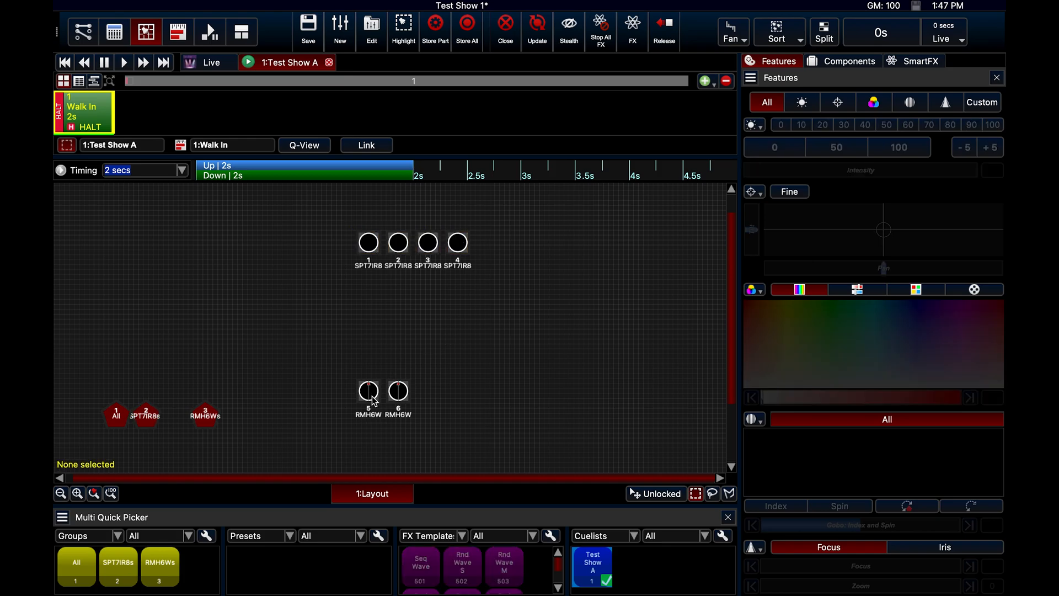
pyautogui.click(373, 397)
pyautogui.moveTo(339, 392); pyautogui.dragTo(431, 434)
pyautogui.click(431, 363)
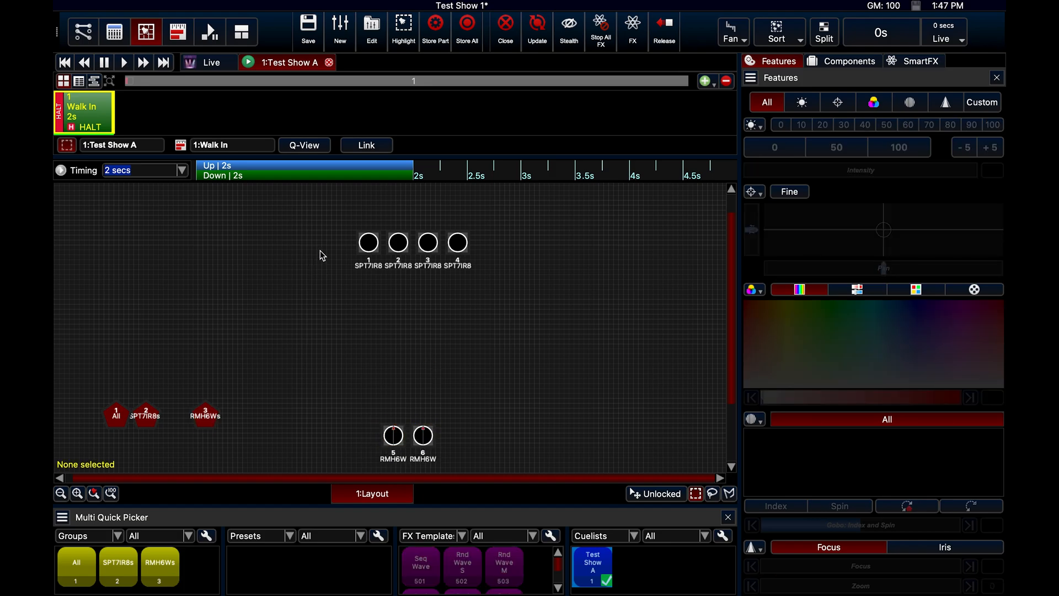
# For the Walk In cue, color the four SPT7IR8 fixtures blue with saturation about 77 and set their intensity to 50
pyautogui.moveTo(328, 243); pyautogui.dragTo(475, 243)
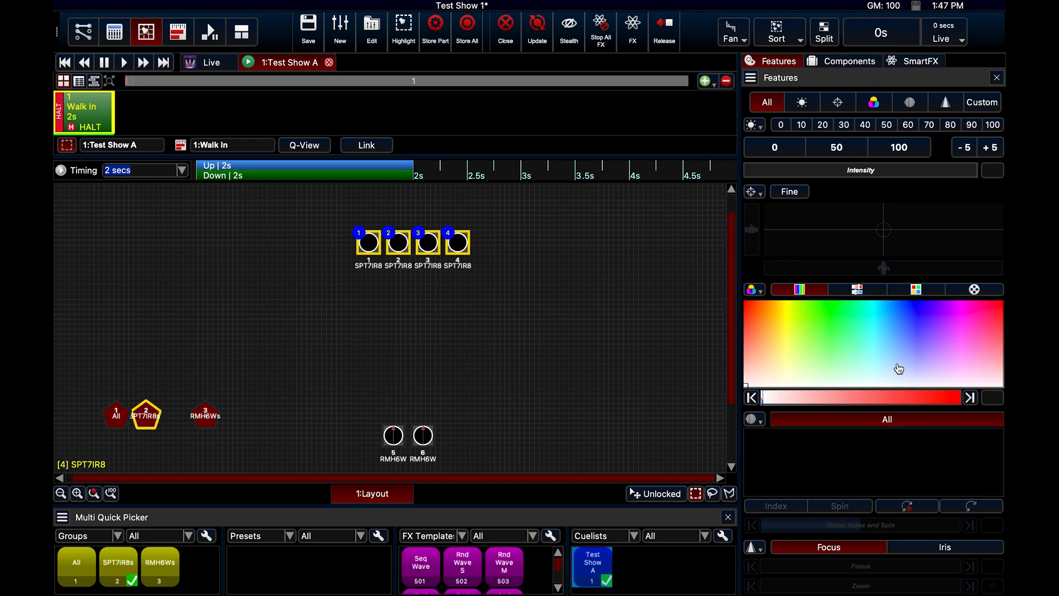
pyautogui.click(911, 333)
pyautogui.moveTo(912, 333); pyautogui.dragTo(908, 320)
pyautogui.moveTo(758, 173); pyautogui.dragTo(861, 170)
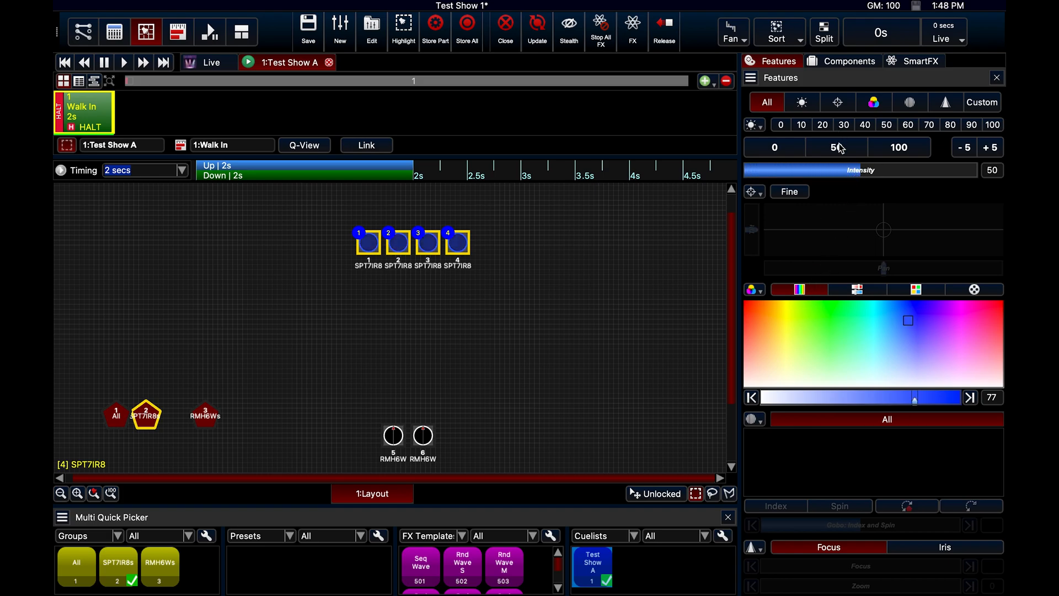
pyautogui.click(896, 147)
pyautogui.click(842, 127)
pyautogui.click(867, 127)
pyautogui.click(905, 126)
pyautogui.click(845, 155)
# Add a second cue to the cuelist and name it "Host Moment"
pyautogui.click(705, 81)
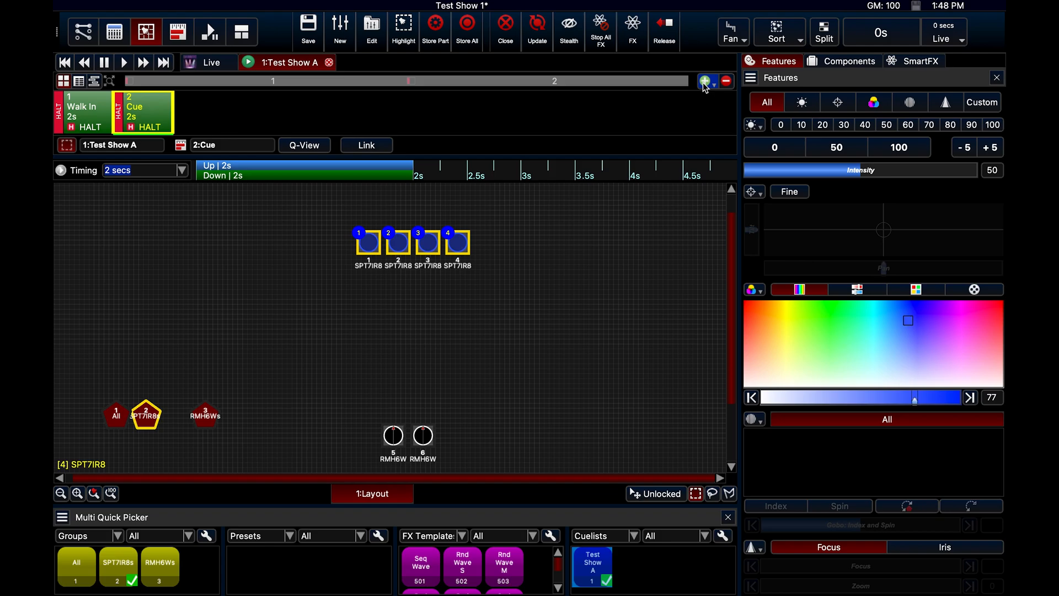
pyautogui.doubleClick(140, 108)
pyautogui.write('Host Moment')
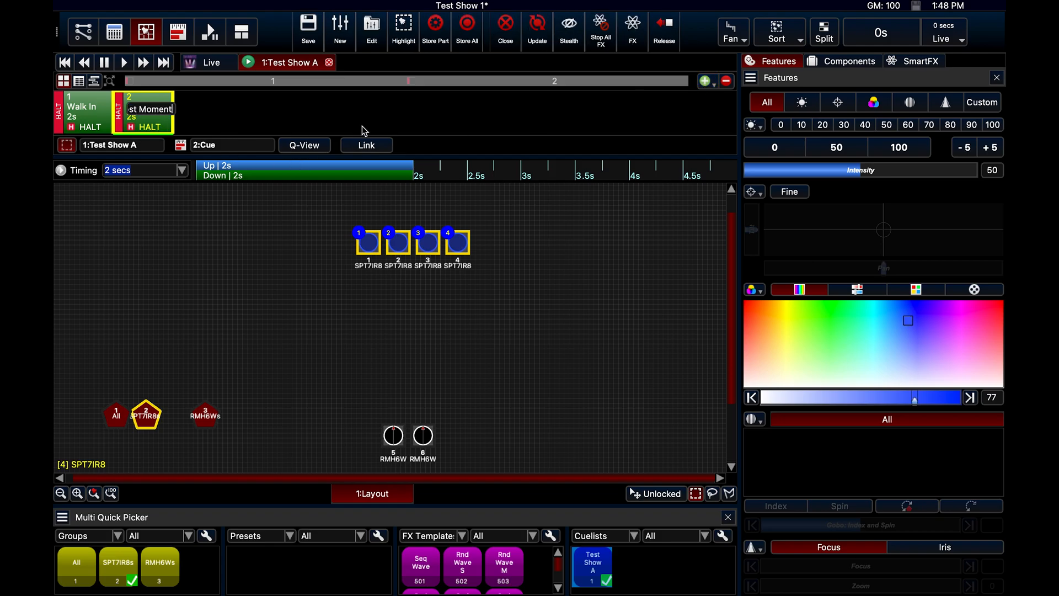
pyautogui.press('Return')
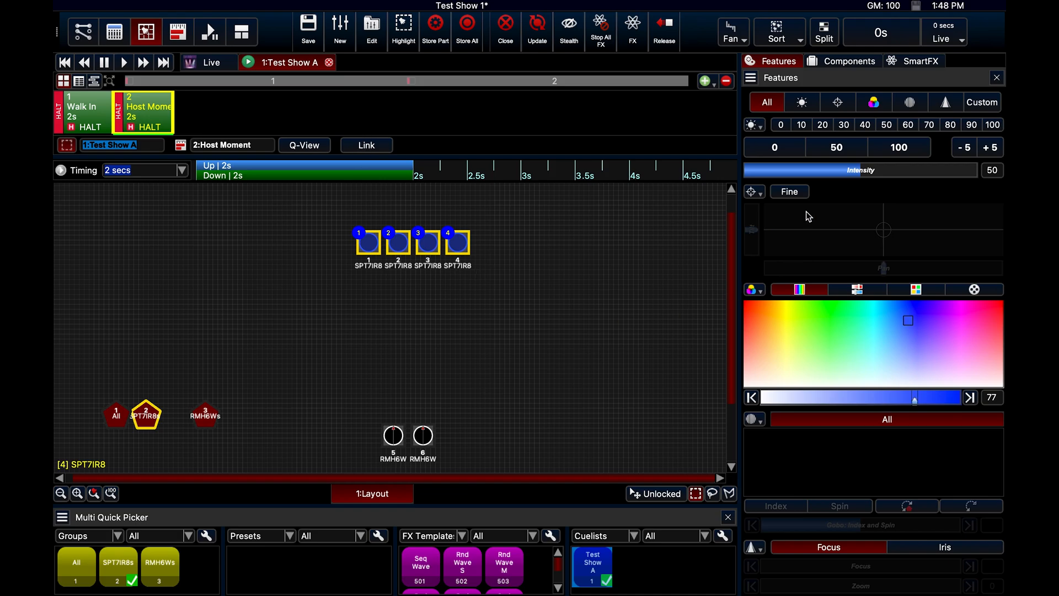
# In the Host Moment cue, set the four SPT7IR8 fixtures to intensity 30 and the two RMH6W fixtures to intensity 40
pyautogui.click(844, 126)
pyautogui.click(338, 396)
pyautogui.moveTo(354, 428); pyautogui.dragTo(439, 440)
pyautogui.click(866, 125)
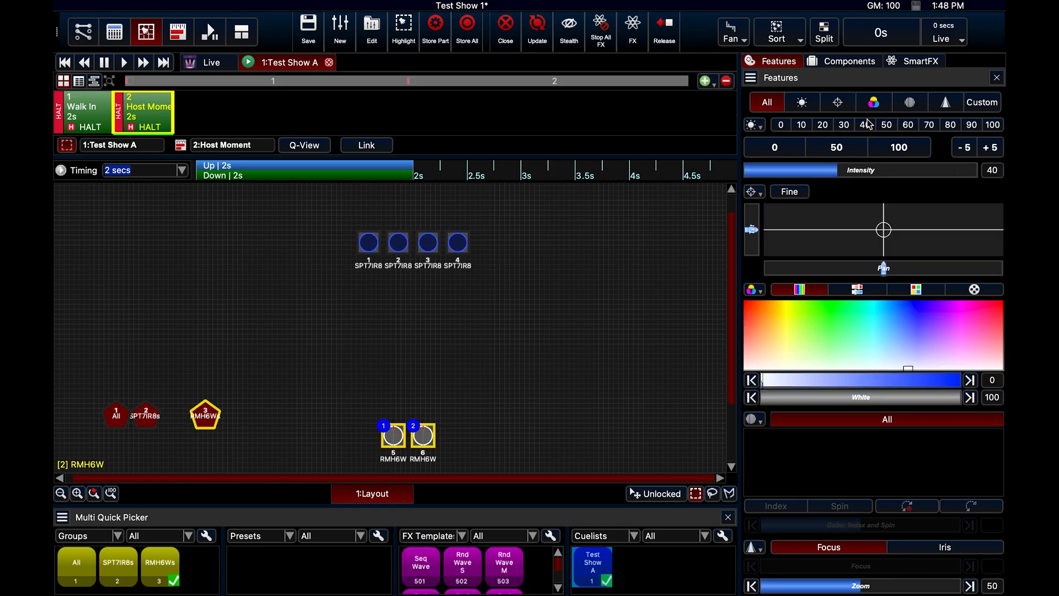
pyautogui.click(533, 456)
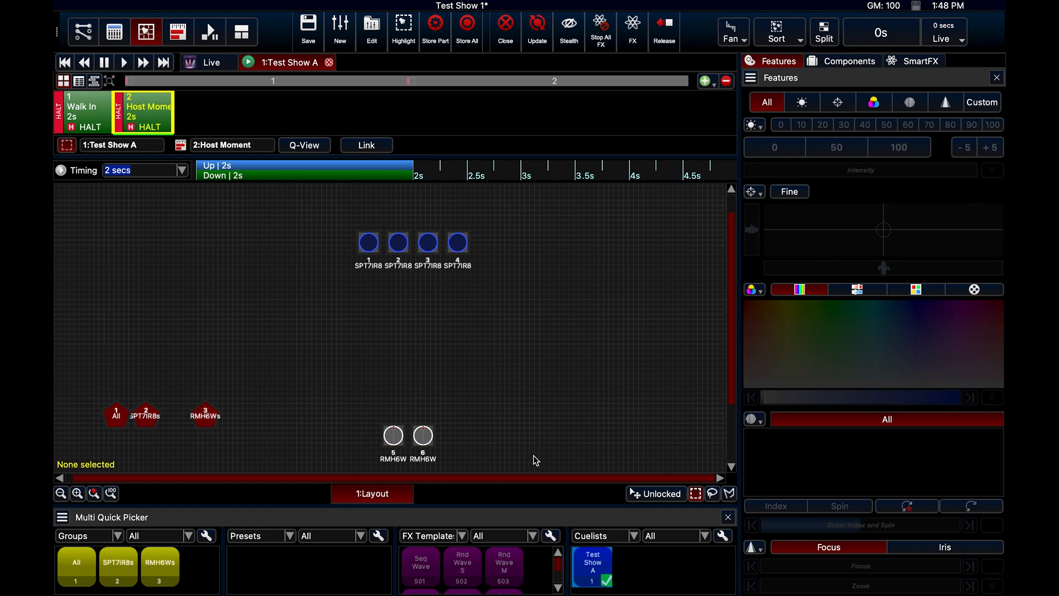
# Tilt both RMH6W fixtures moderately off centre while keeping their pan centred, and clear the selection
pyautogui.click(423, 435)
pyautogui.click(392, 437)
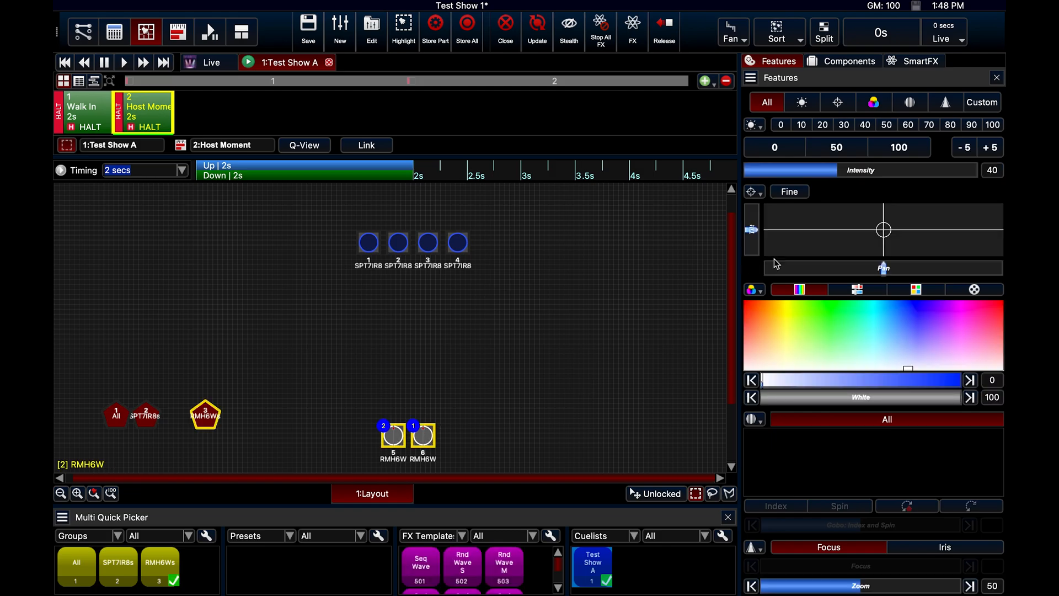
pyautogui.moveTo(883, 230)
pyautogui.mouseDown()
pyautogui.moveTo(848, 236)
pyautogui.moveTo(910, 213)
pyautogui.moveTo(883, 216)
pyautogui.mouseUp()
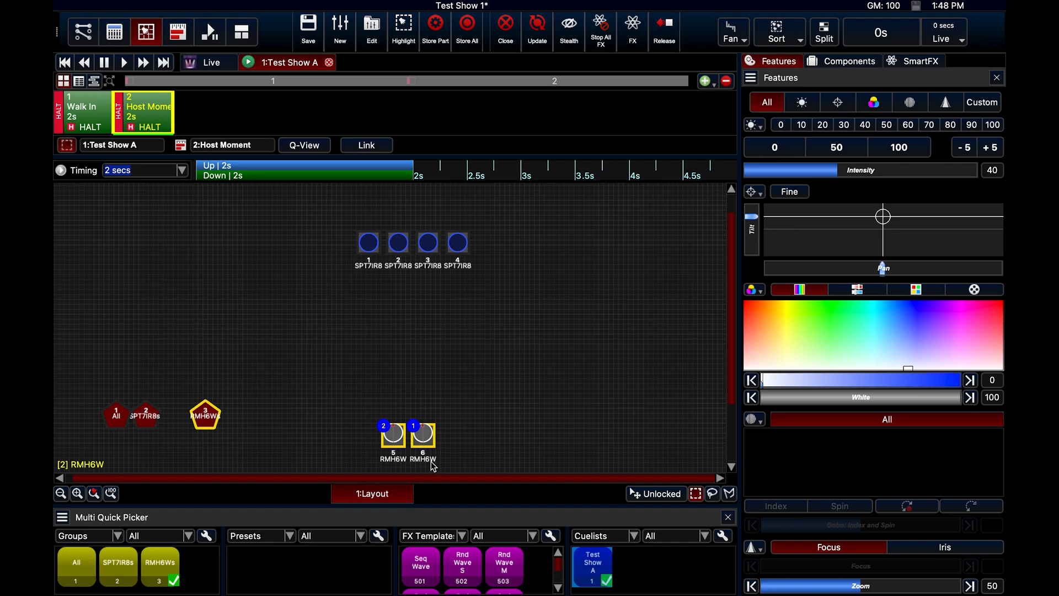
pyautogui.moveTo(883, 217); pyautogui.dragTo(884, 215)
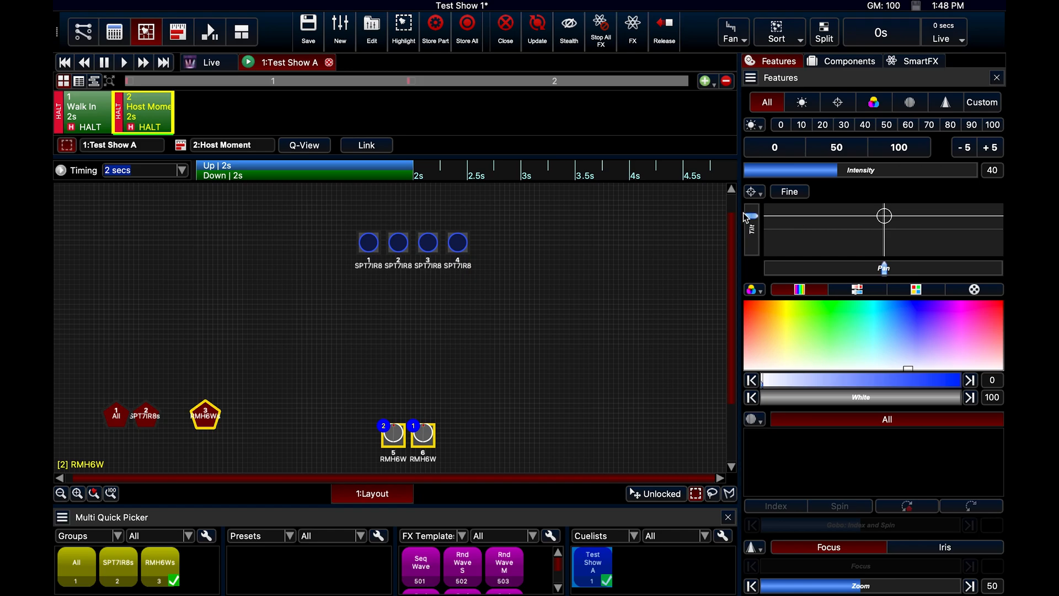
pyautogui.click(547, 424)
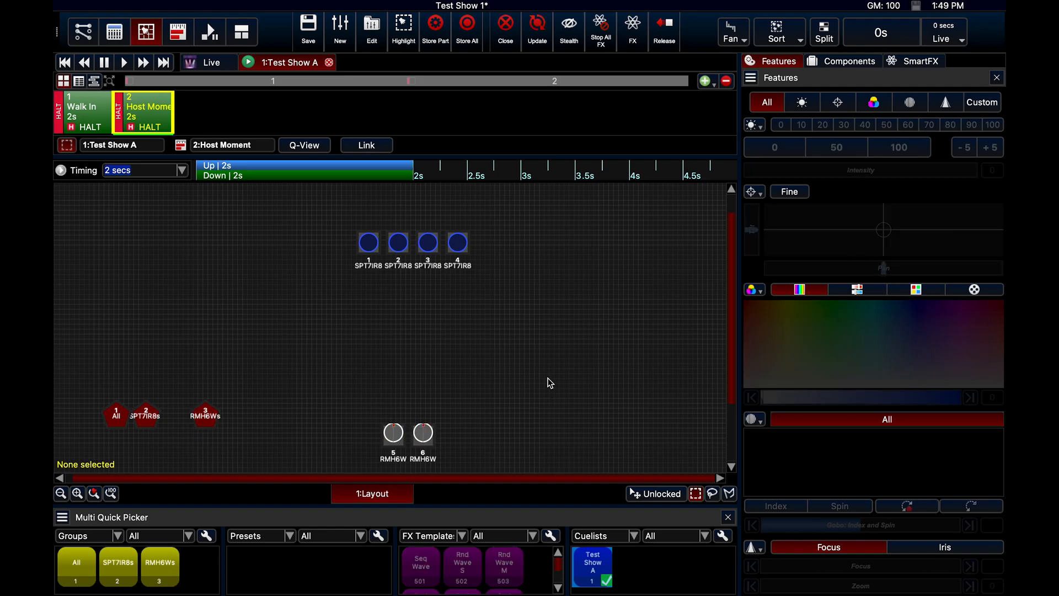
# Add a third cue to the cuelist and name it "video"
pyautogui.click(704, 81)
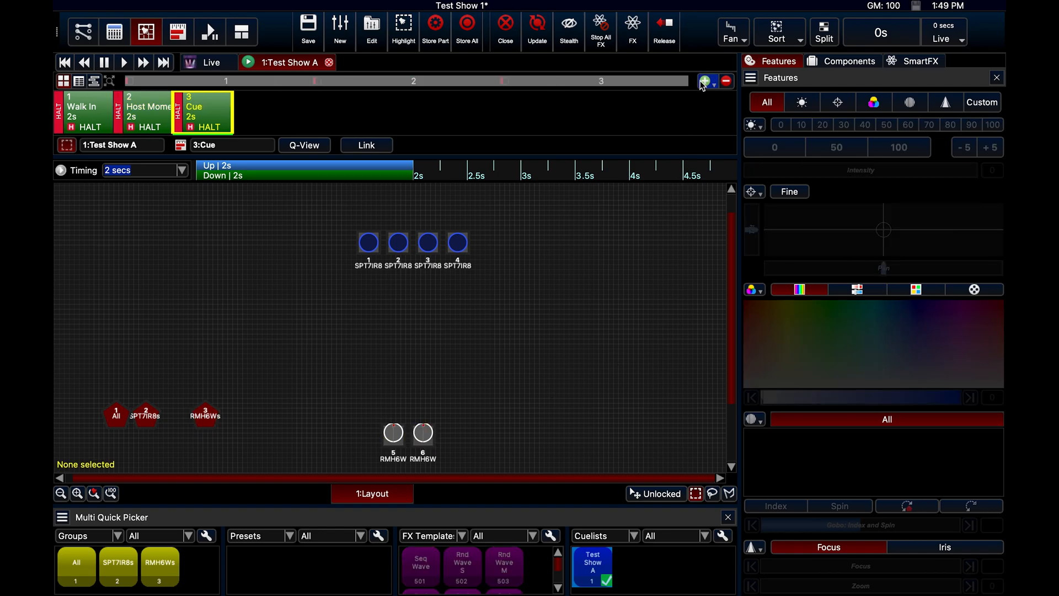
pyautogui.doubleClick(197, 108)
pyautogui.write('V')
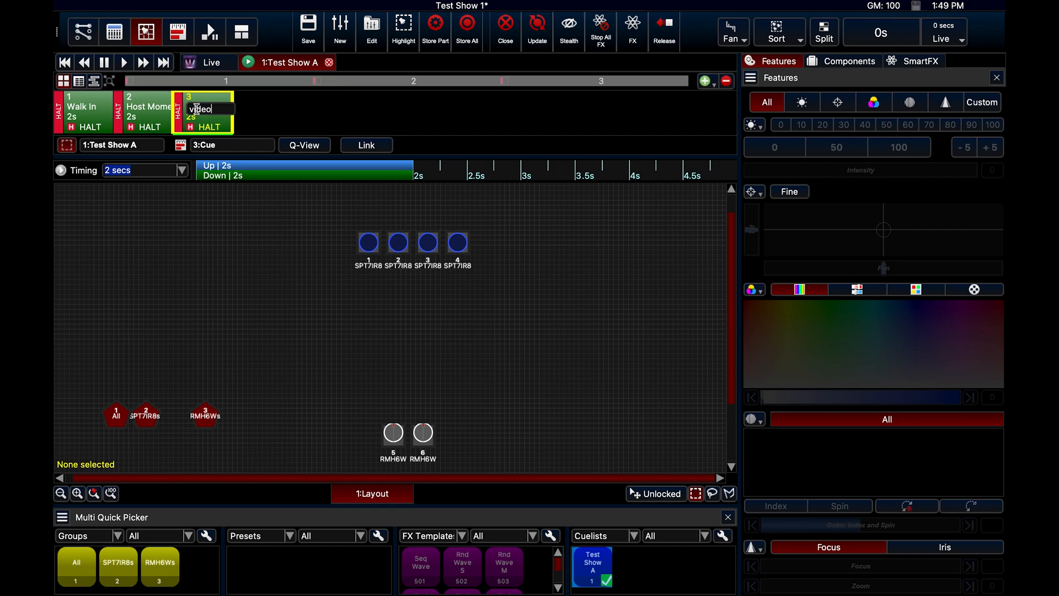
pyautogui.press('Return')
# In the video cue, set both RMH6W fixtures and SPT7IR8 fixtures 2 and 3 to intensity 0
pyautogui.moveTo(359, 427); pyautogui.dragTo(452, 435)
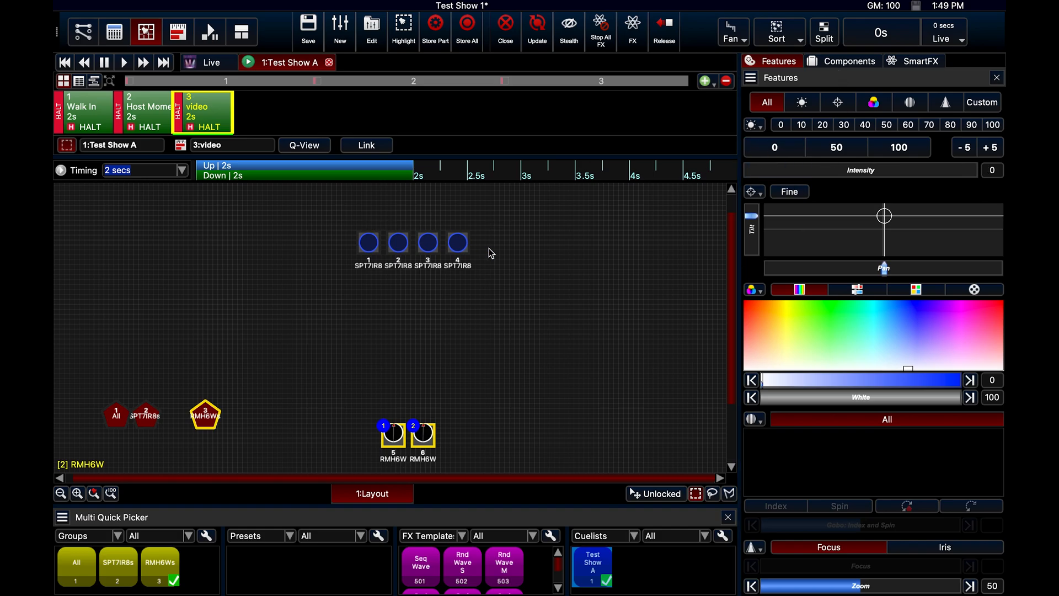
pyautogui.click(425, 288)
pyautogui.moveTo(441, 276); pyautogui.dragTo(394, 232)
pyautogui.click(787, 148)
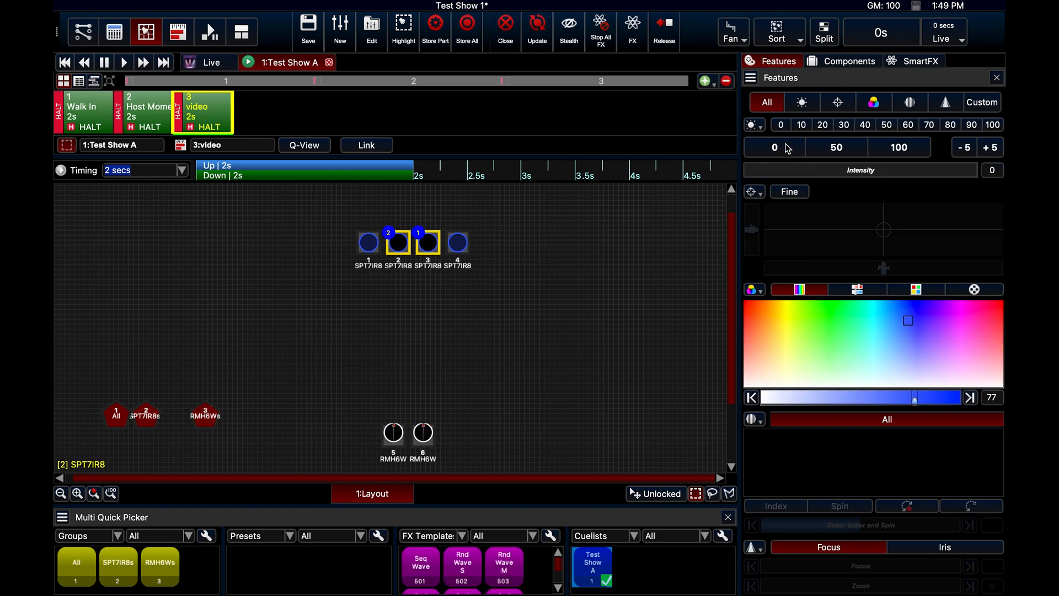
pyautogui.click(429, 308)
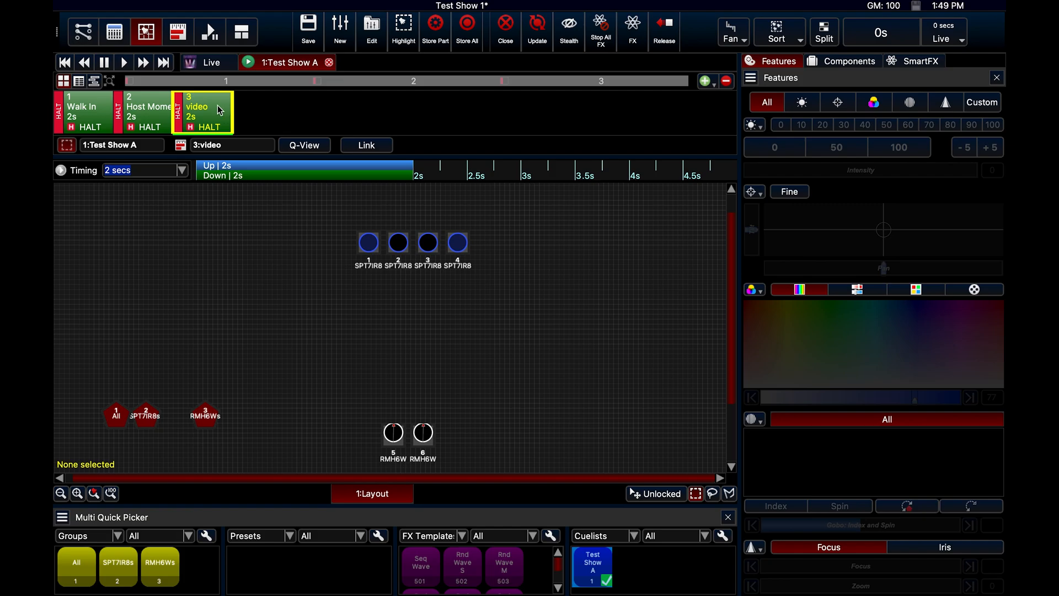
# Return to the Walk In cue and play through the Host Moment and video cues in the Playback window
pyautogui.click(67, 64)
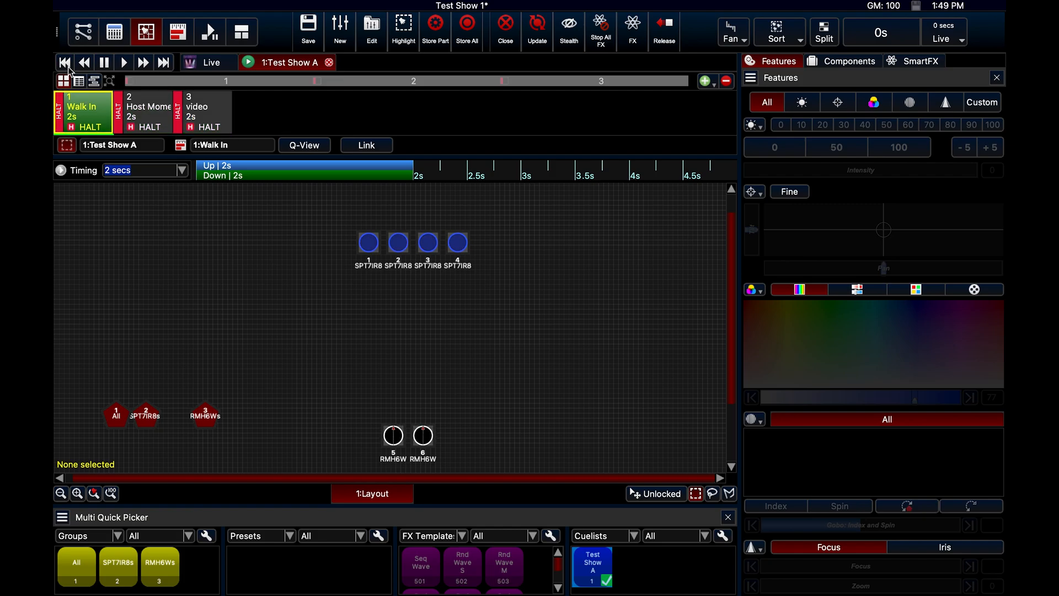
pyautogui.click(210, 34)
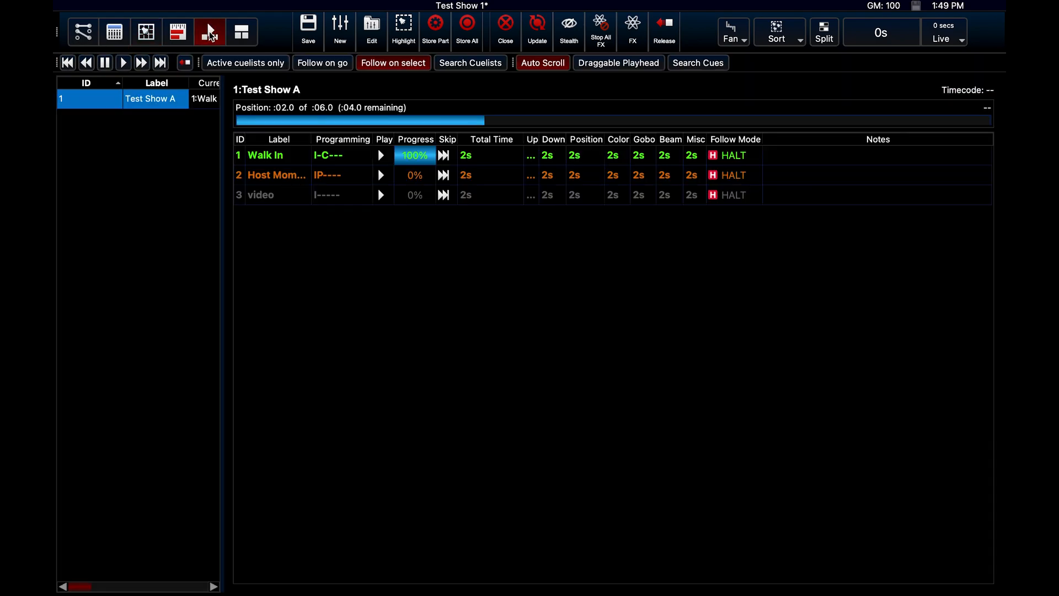
pyautogui.click(123, 64)
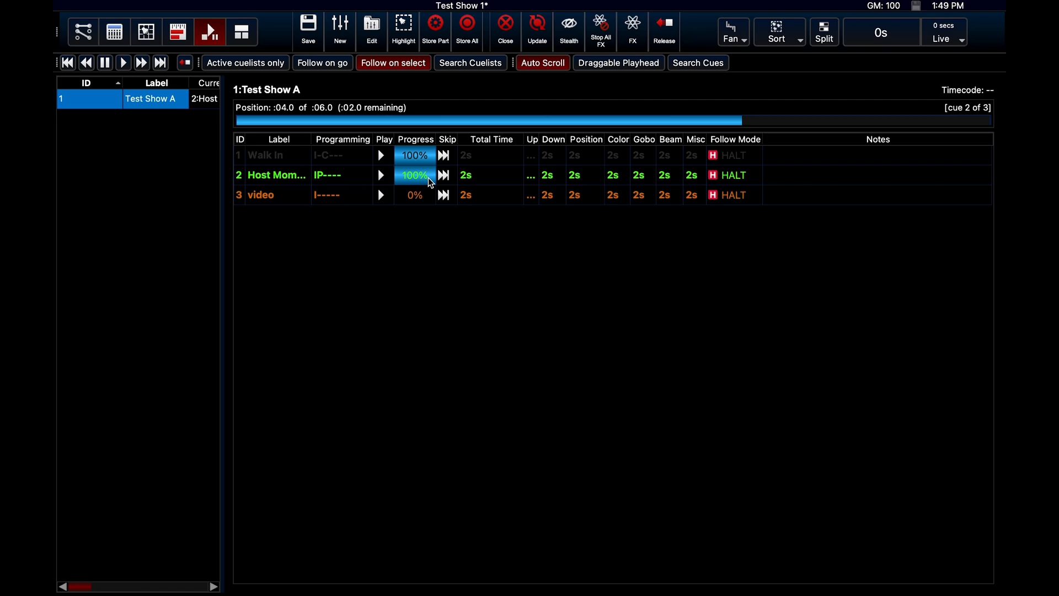
pyautogui.click(126, 69)
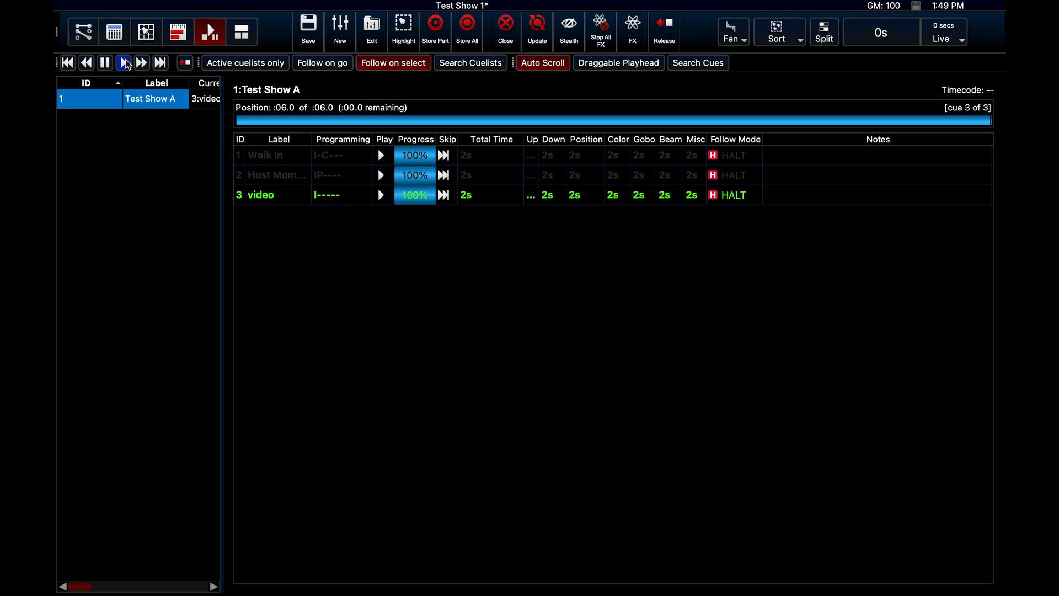
# Save the Test Show 1 show, including the unsaved edits to the Test Show A cuelist
pyautogui.moveTo(115, 5)
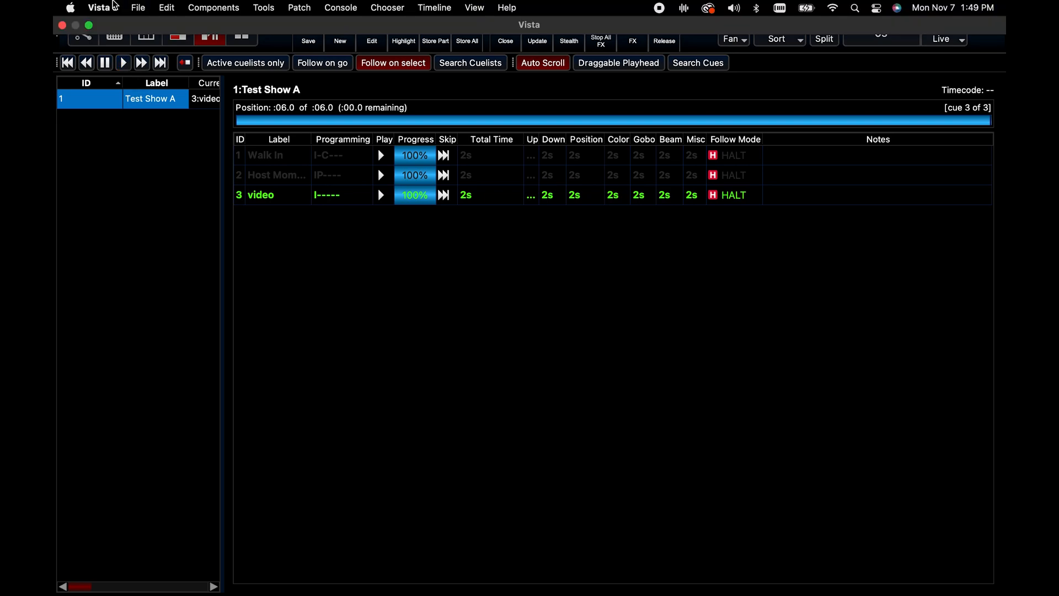
pyautogui.click(132, 5)
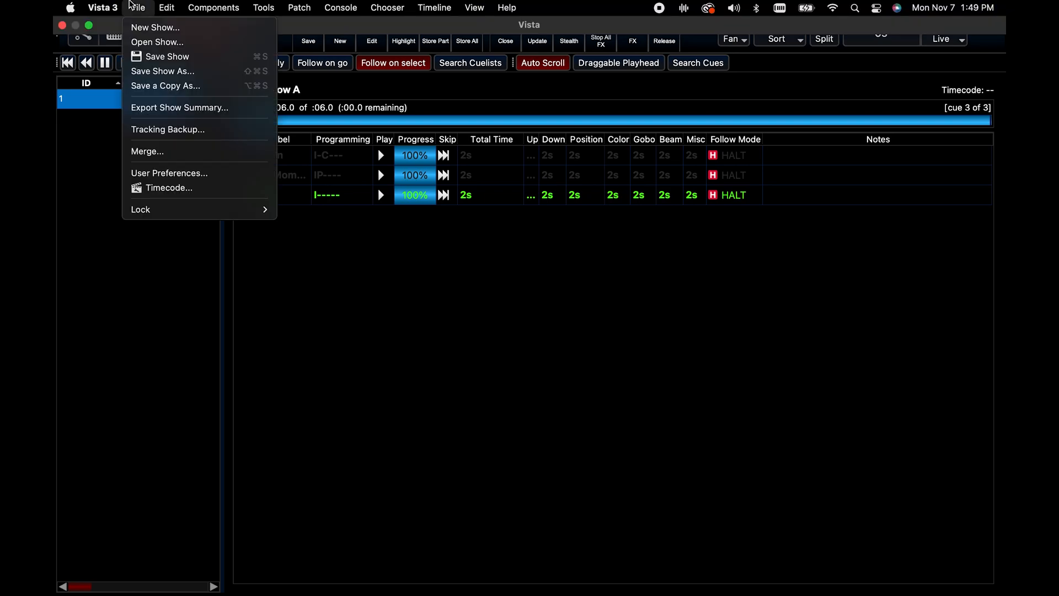
pyautogui.click(154, 58)
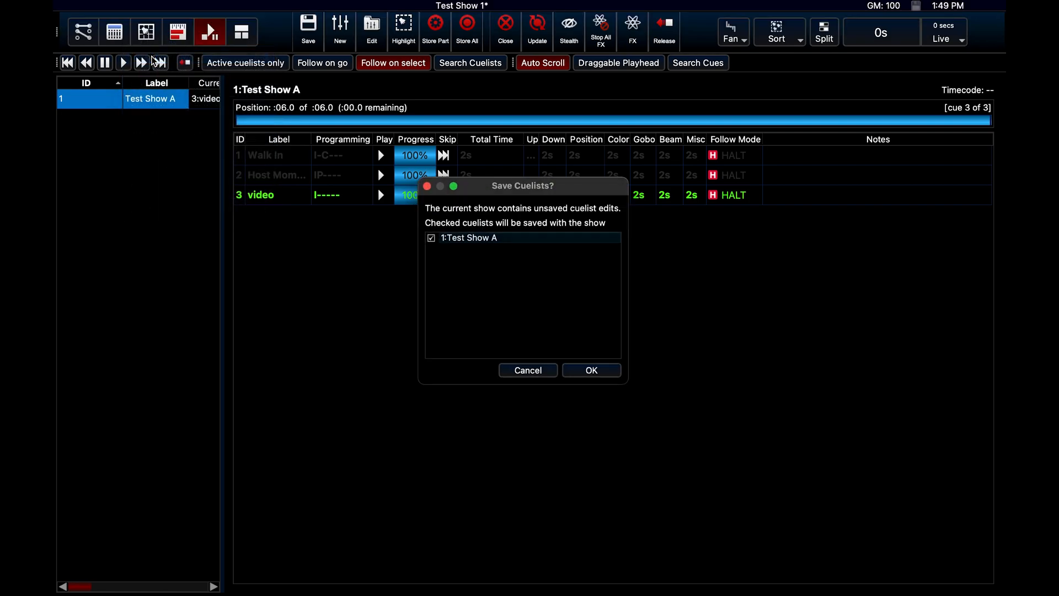
pyautogui.click(591, 370)
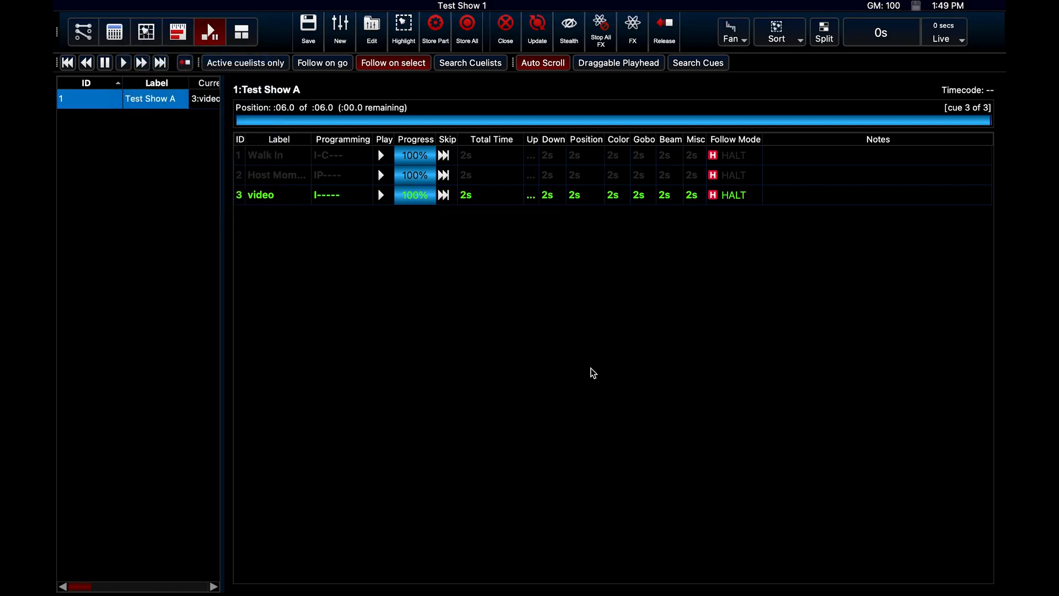
# Return to the fixture layout view, quit Vista 3 and confirm quitting
pyautogui.click(146, 32)
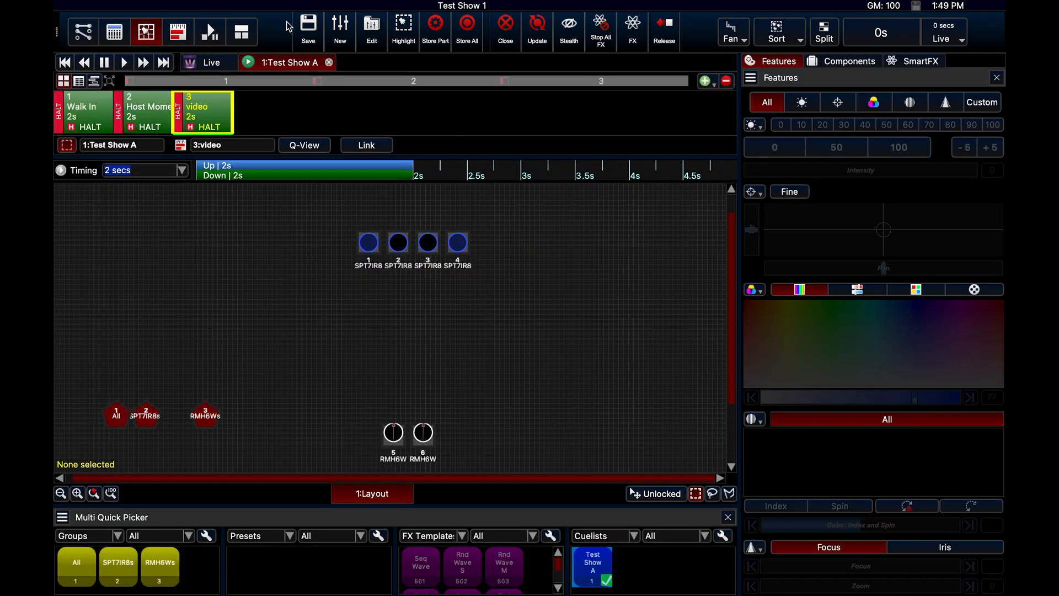
pyautogui.moveTo(200, 4)
pyautogui.click(118, 6)
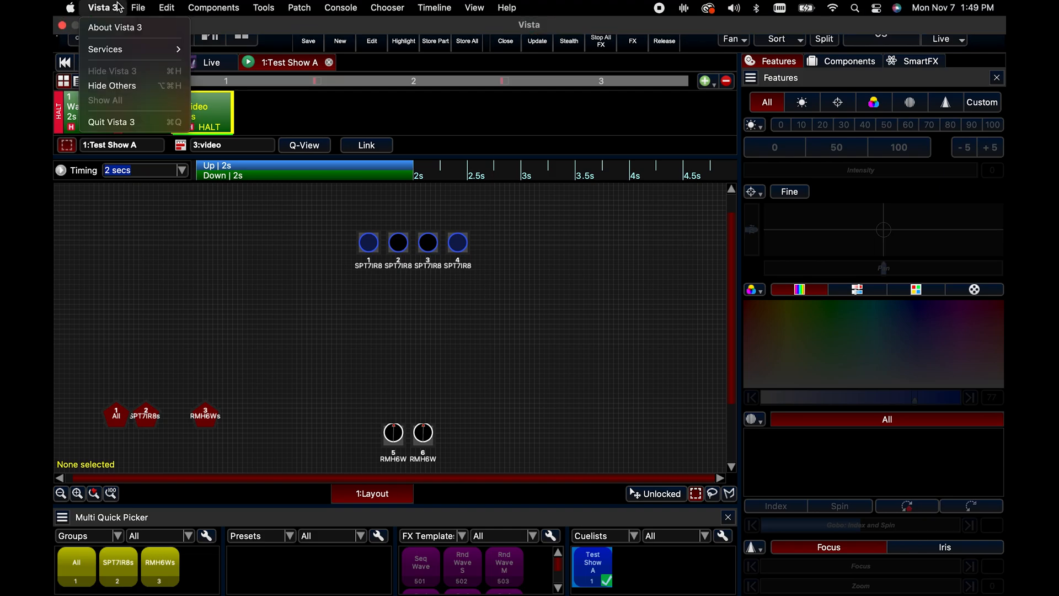
pyautogui.click(137, 122)
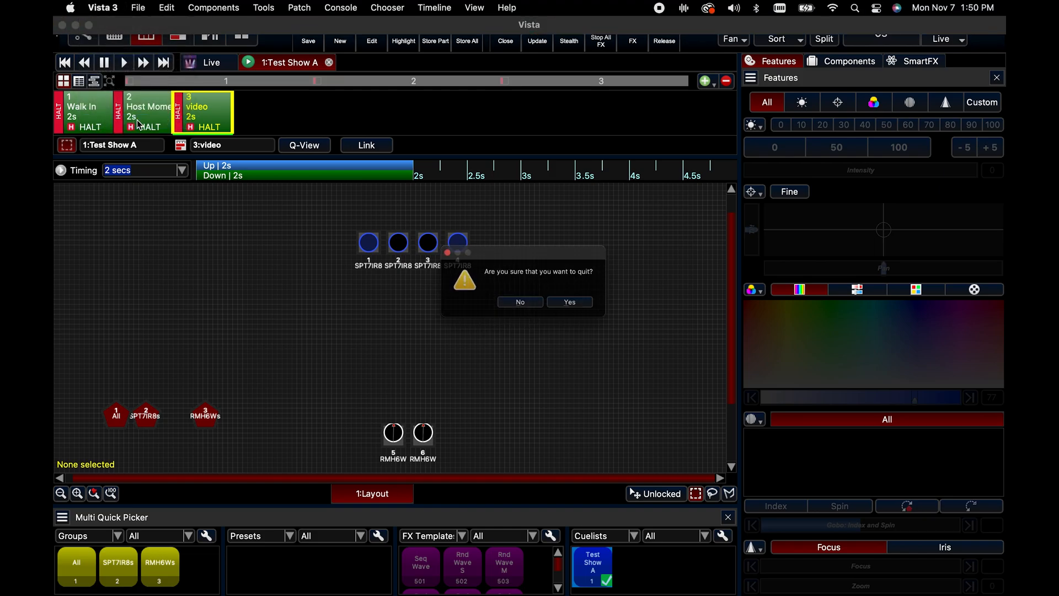
pyautogui.click(588, 305)
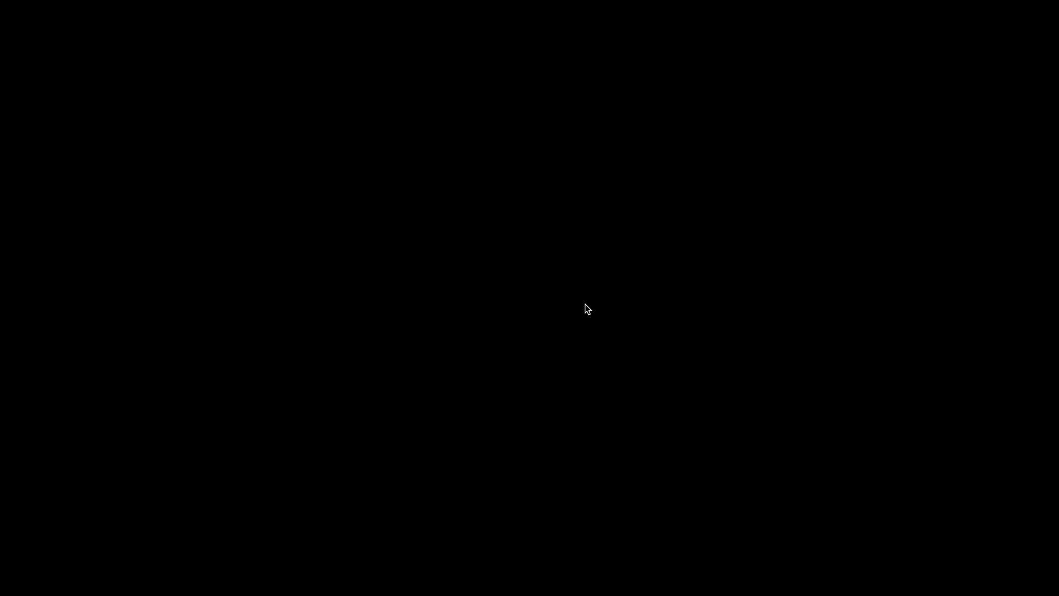